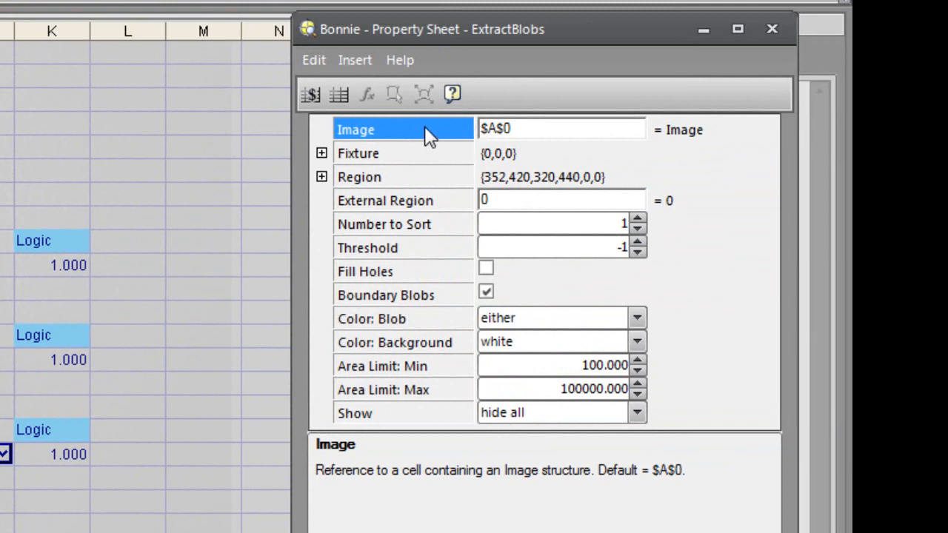
Fixture the ExtractBlobs tool in C24 to the block pattern's Row, Col and Angle results in cells E12 to G12.
{"action": "left_click", "coordinate": [322, 153]}
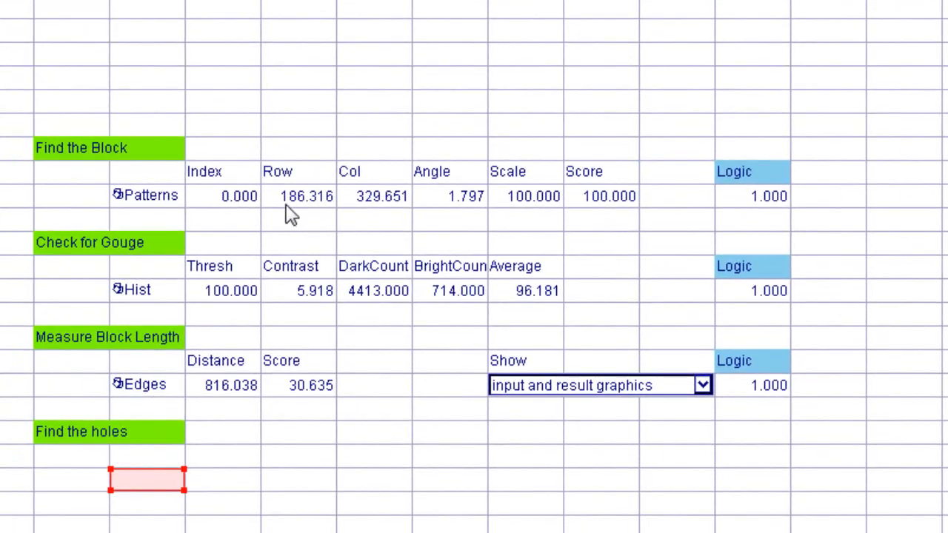
{"action": "left_click_drag", "start_coordinate": [197, 219], "coordinate": [337, 206]}
{"action": "left_click_drag", "start_coordinate": [429, 196], "coordinate": [459, 196]}
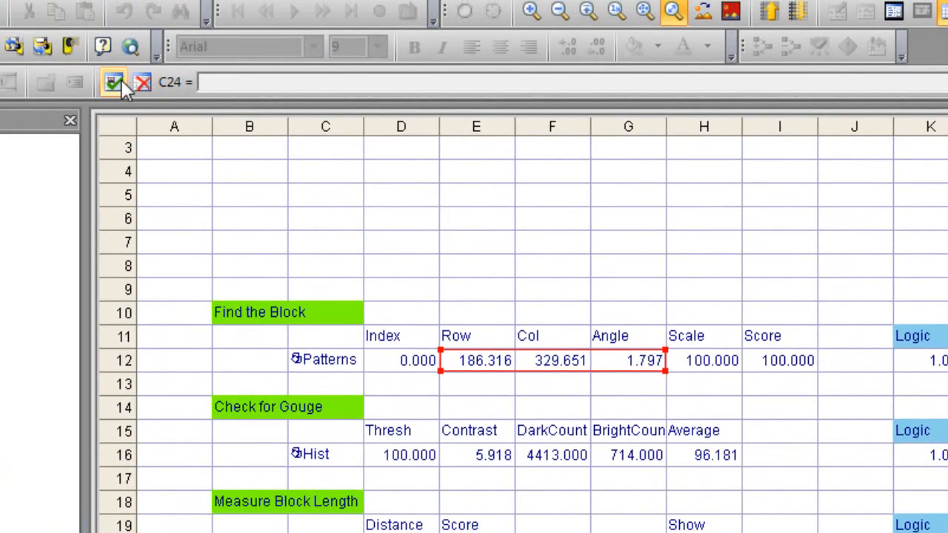
{"action": "left_click", "coordinate": [109, 77]}
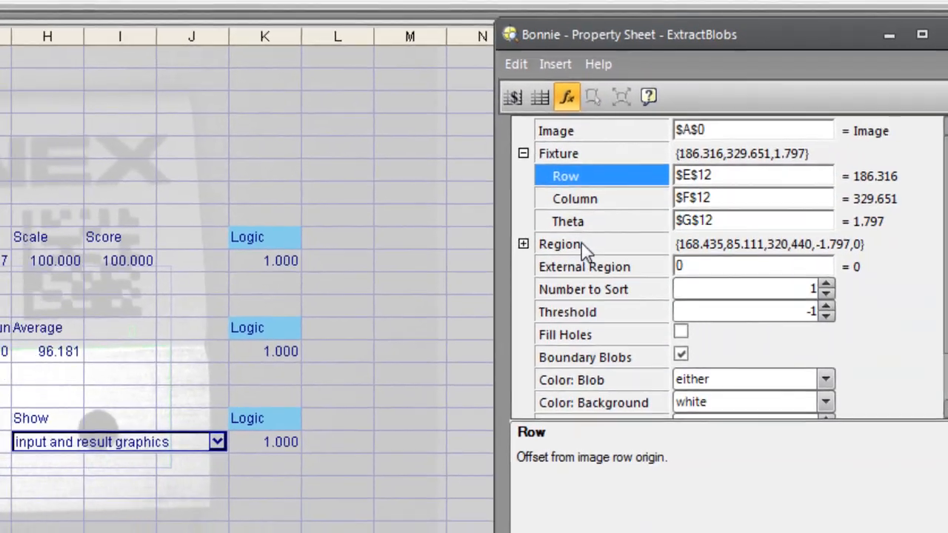
Fit the blob search region around the block's leftmost large hole, about 207 high by 208 wide.
{"action": "double_click", "coordinate": [541, 260]}
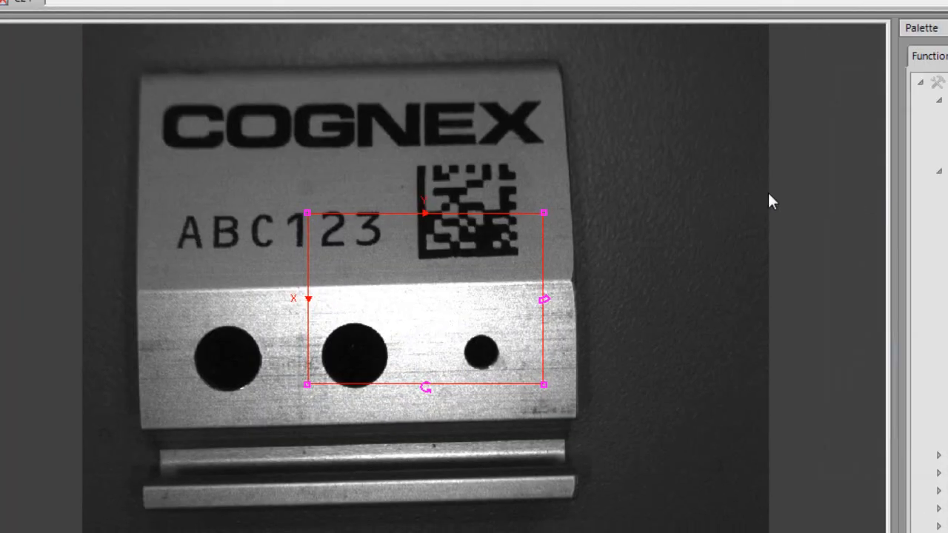
{"action": "left_click_drag", "start_coordinate": [501, 222], "coordinate": [377, 318]}
{"action": "left_click", "coordinate": [377, 317]}
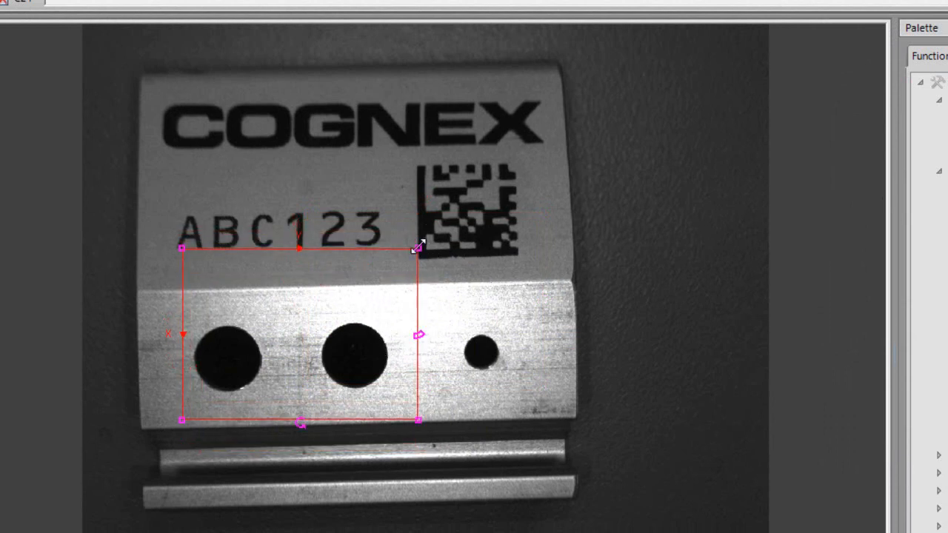
{"action": "left_click_drag", "start_coordinate": [417, 248], "coordinate": [283, 306]}
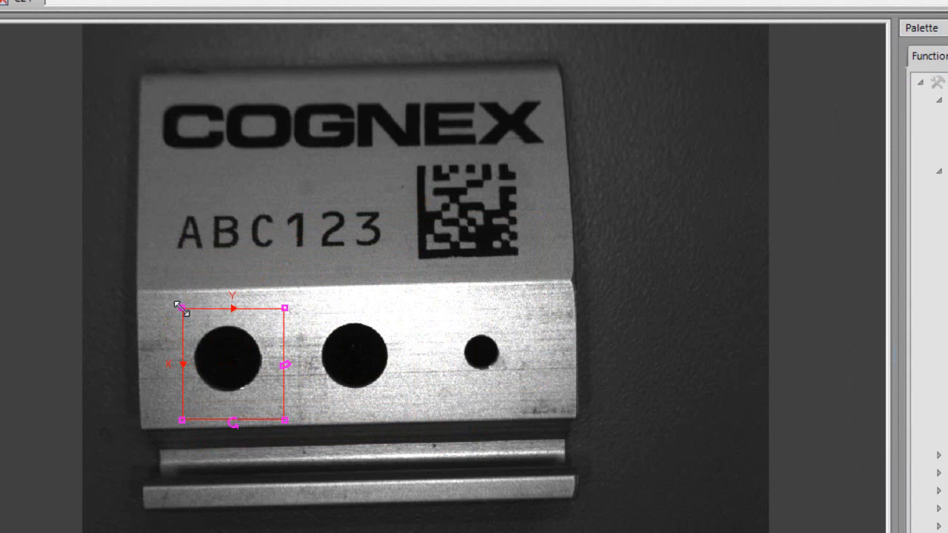
{"action": "left_click_drag", "start_coordinate": [181, 307], "coordinate": [172, 309]}
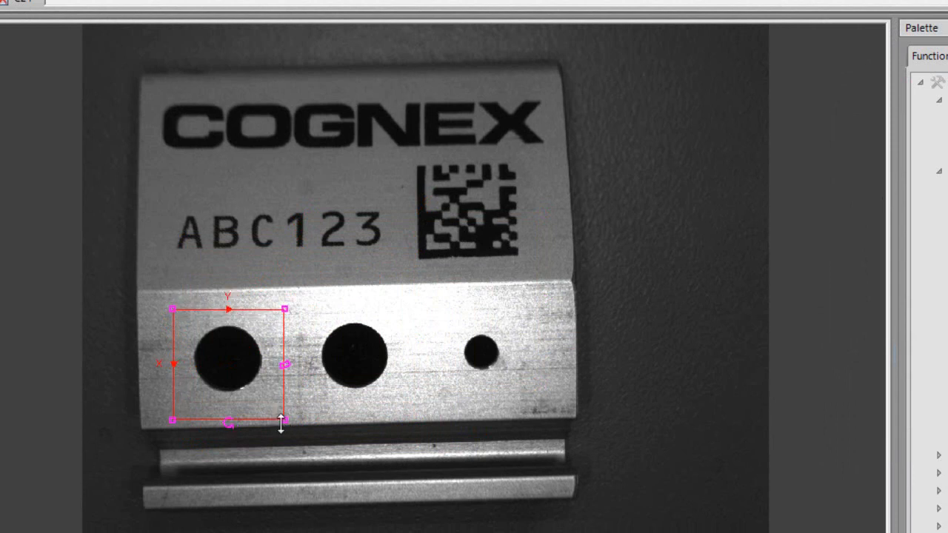
{"action": "left_click_drag", "start_coordinate": [282, 415], "coordinate": [282, 408]}
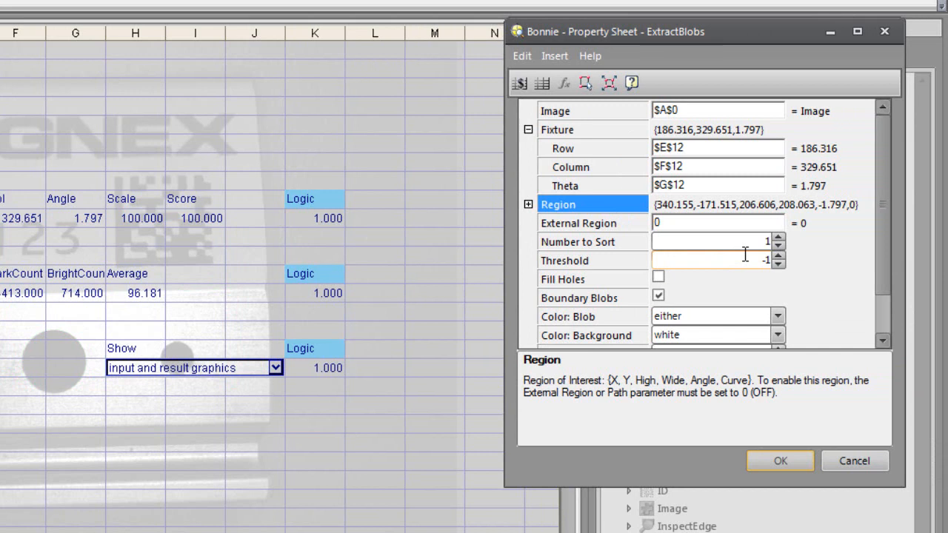
Enable Fill Holes and disable Boundary Blobs for the leftmost hole's blob tool, and view the image without the spreadsheet overlay.
{"action": "left_click", "coordinate": [659, 278]}
{"action": "left_click", "coordinate": [659, 278]}
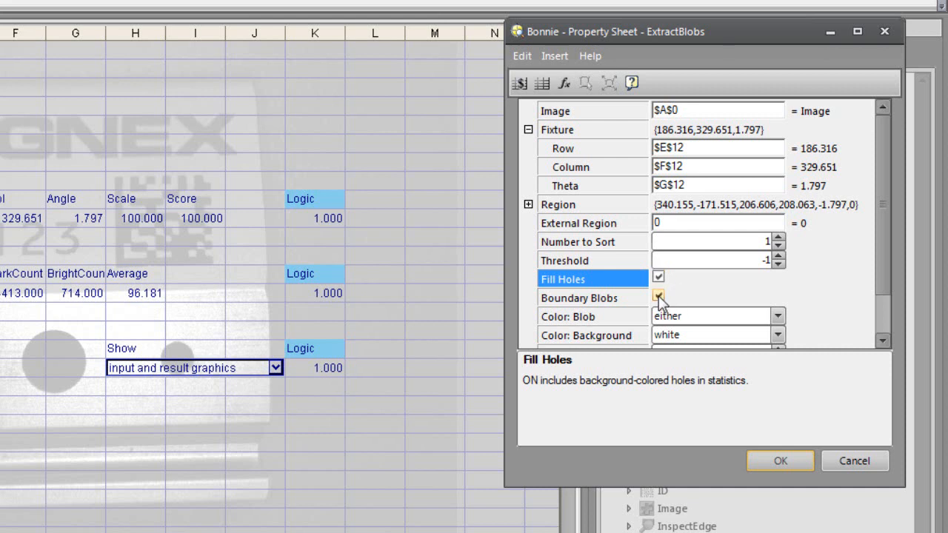
{"action": "left_click", "coordinate": [658, 295]}
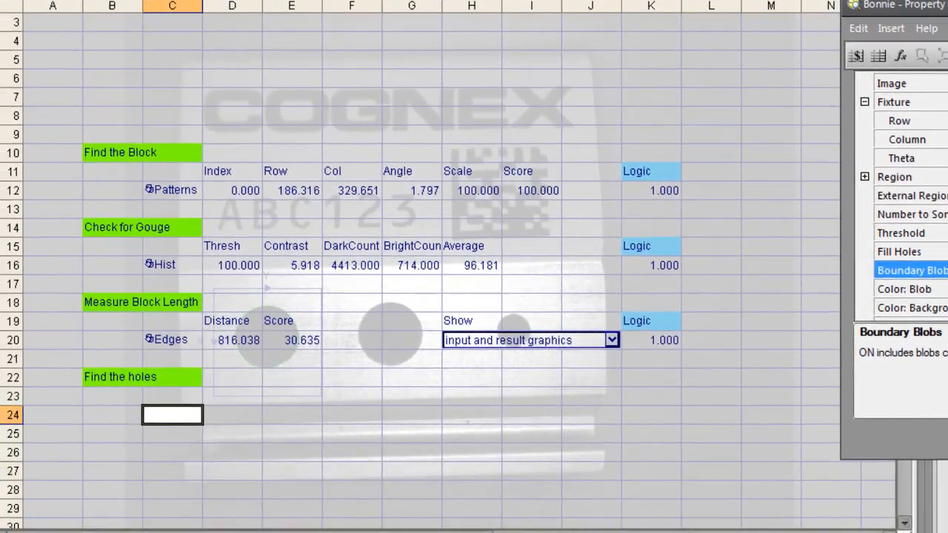
{"action": "key", "text": "F9"}
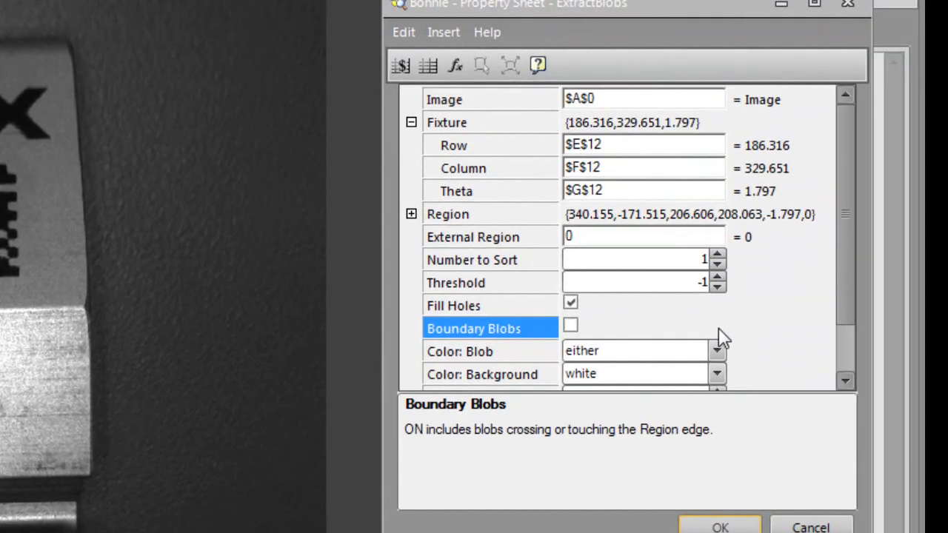
Set the blob color to black and Show to input and result graphics, and accept the blob tool's properties.
{"action": "left_click", "coordinate": [715, 352]}
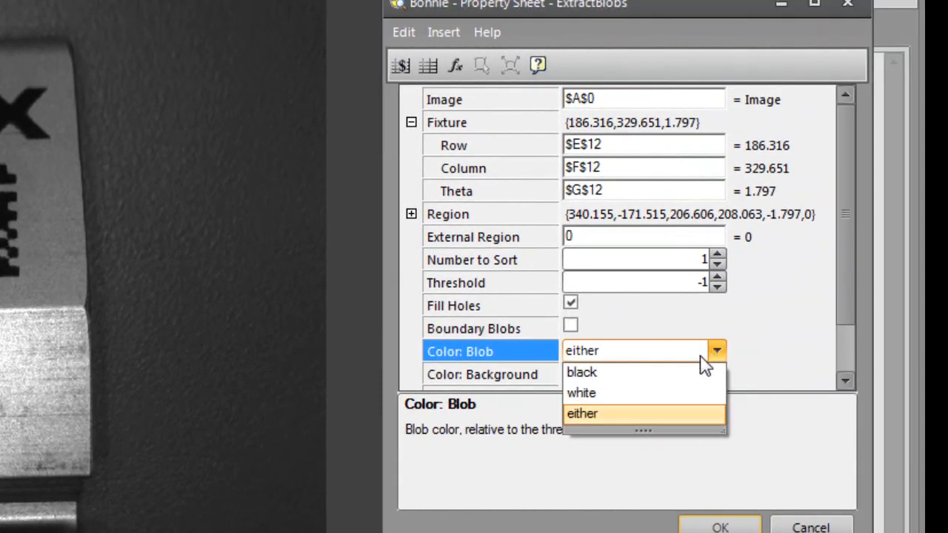
{"action": "left_click", "coordinate": [656, 372]}
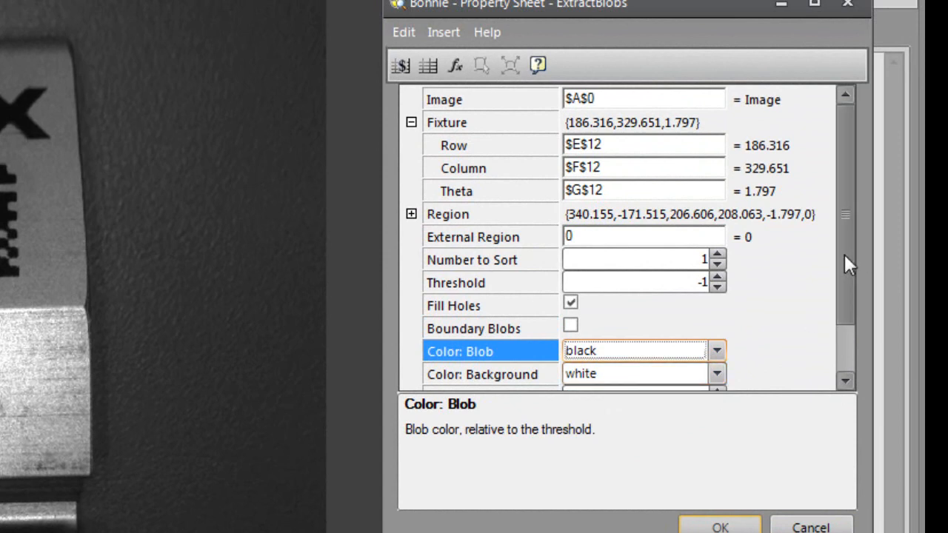
{"action": "left_click_drag", "start_coordinate": [844, 254], "coordinate": [851, 324]}
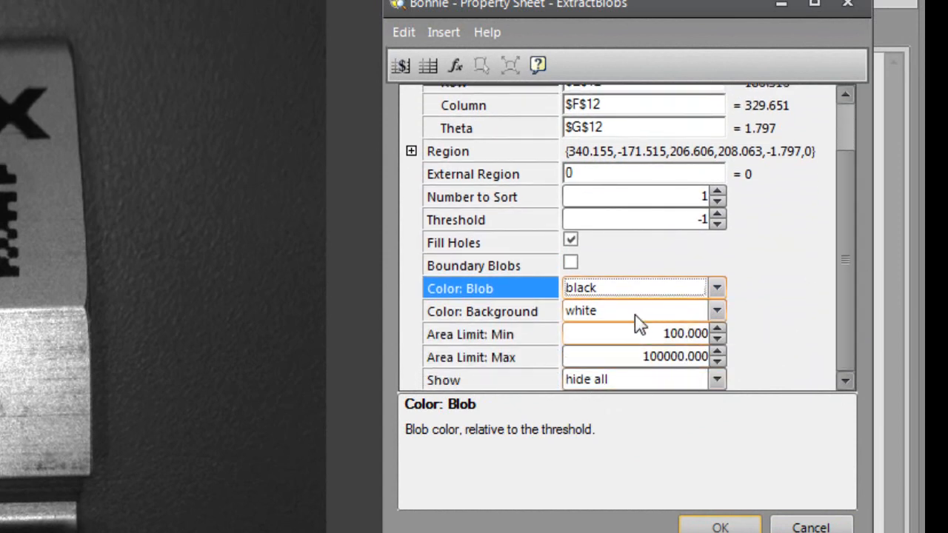
{"action": "left_click", "coordinate": [716, 379]}
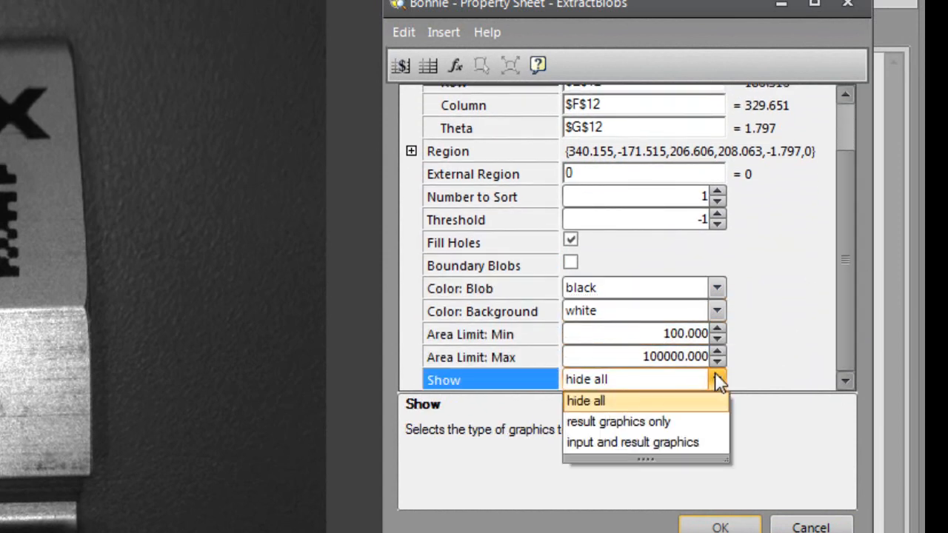
{"action": "left_click", "coordinate": [650, 442]}
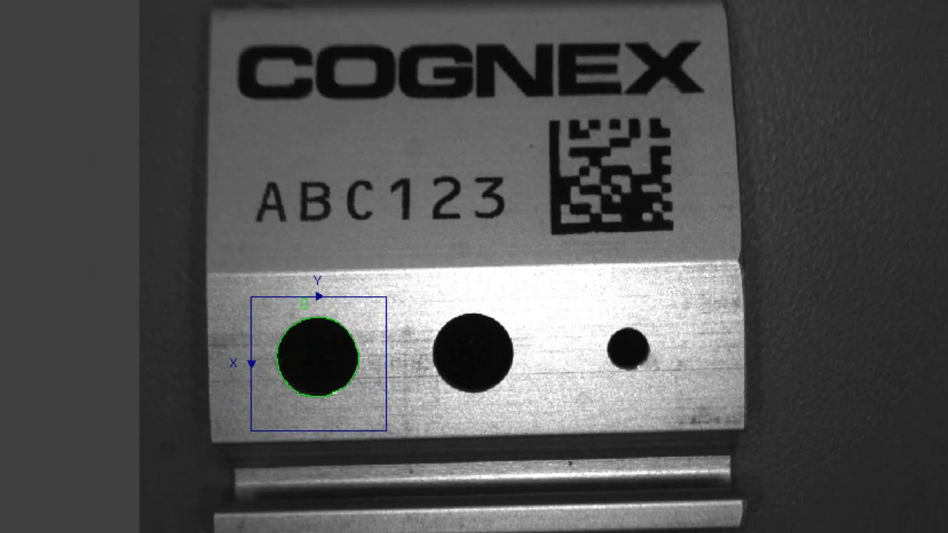
{"action": "left_click", "coordinate": [713, 530]}
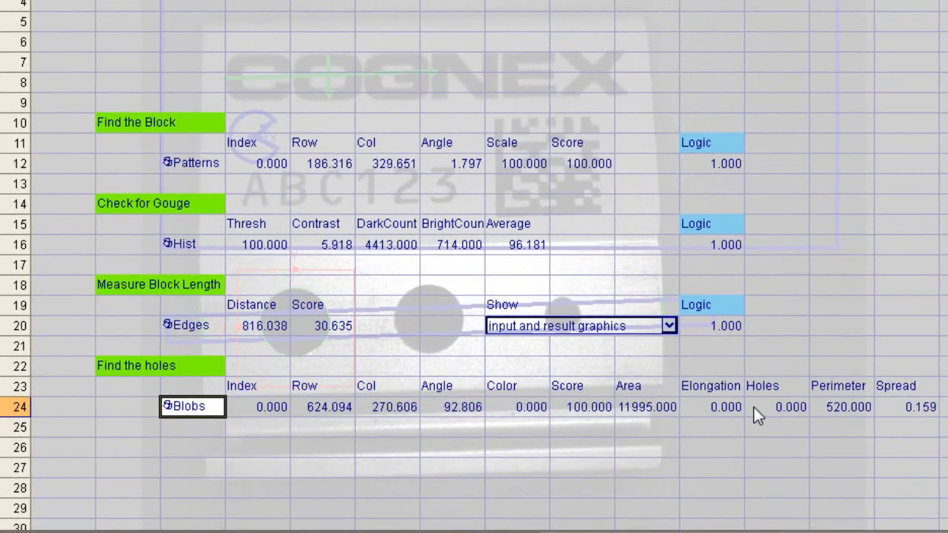
Format the Blobs cell C24 so its graphics use a line width of 4.
{"action": "right_click", "coordinate": [191, 412]}
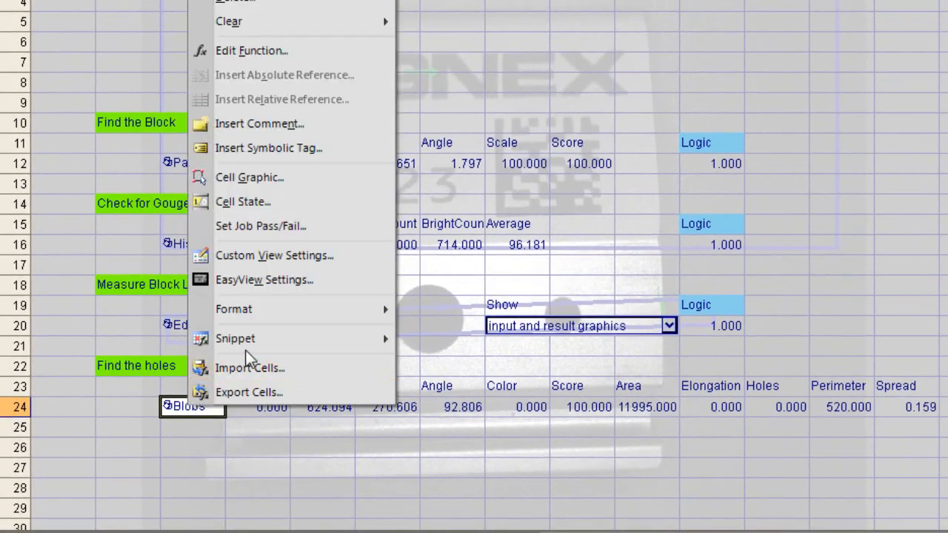
{"action": "mouse_move", "coordinate": [280, 302]}
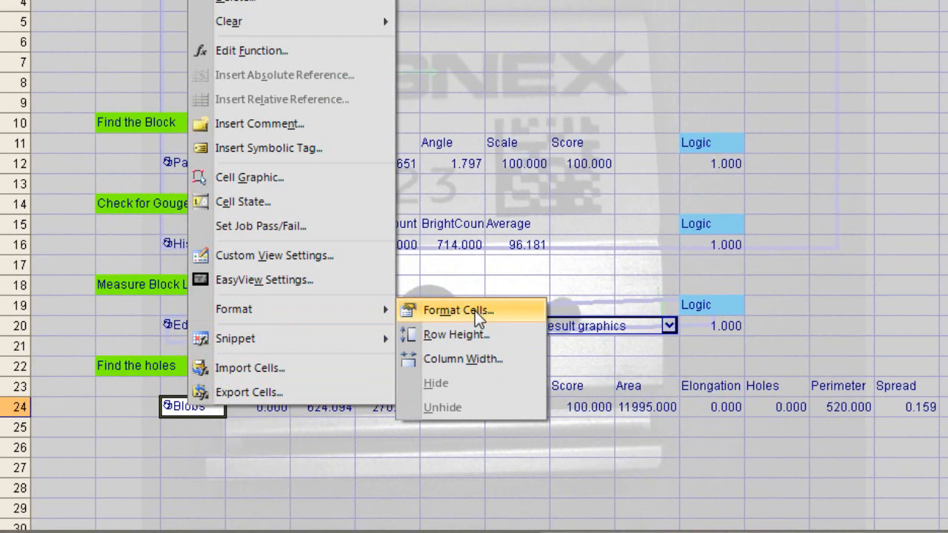
{"action": "left_click", "coordinate": [475, 311]}
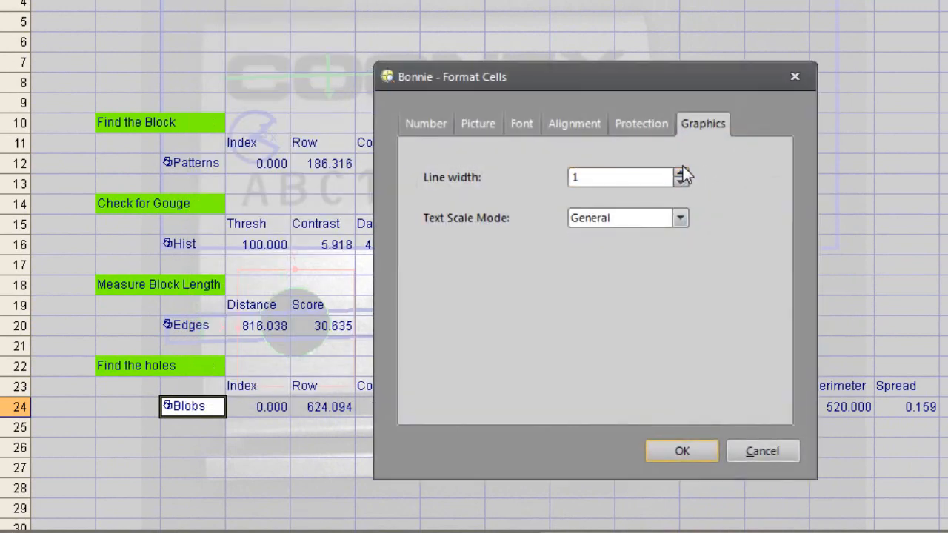
{"action": "left_click", "coordinate": [680, 173]}
{"action": "left_click", "coordinate": [680, 173]}
{"action": "left_click", "coordinate": [679, 173]}
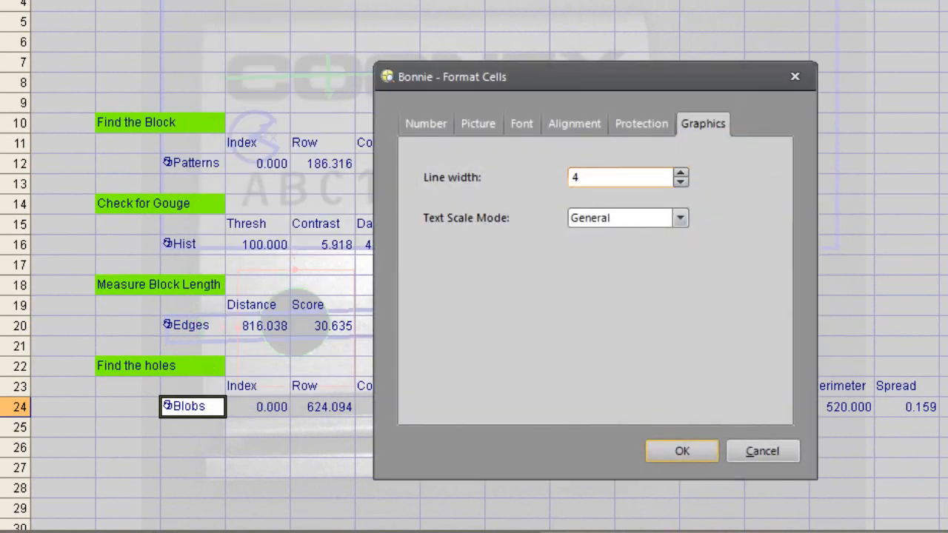
{"action": "left_click", "coordinate": [670, 448]}
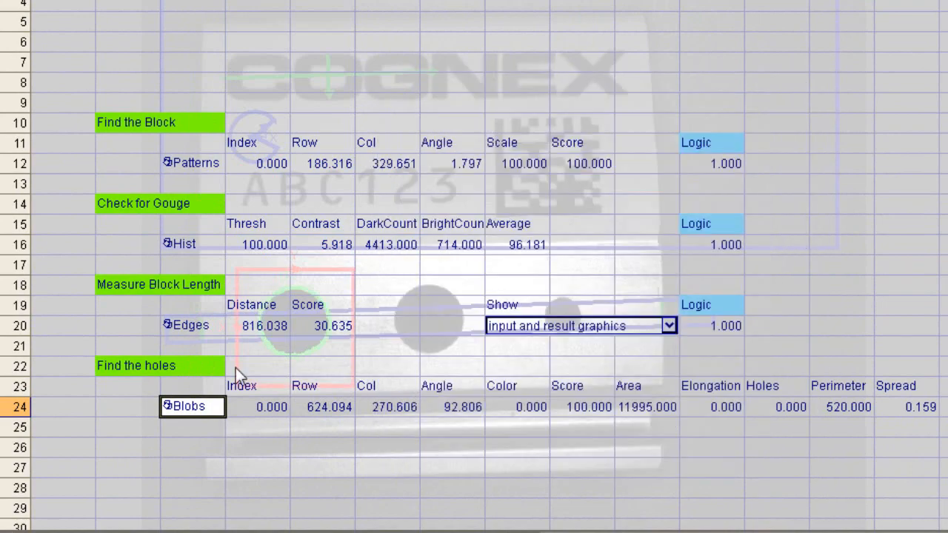
Add a second ExtractBlobs function in cell C25 and fixture it to the block's Row, Col and Angle in E12 to G12.
{"action": "left_click", "coordinate": [183, 428]}
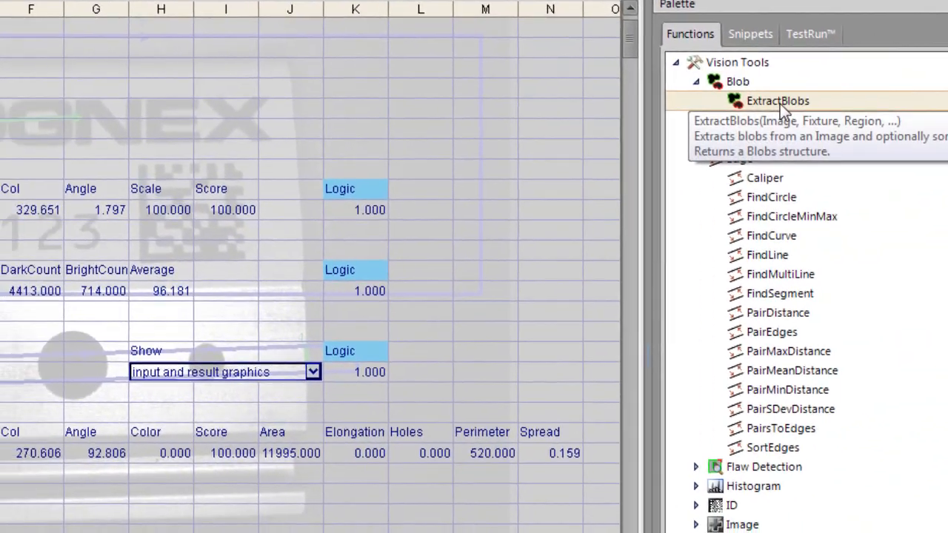
{"action": "left_click_drag", "start_coordinate": [683, 128], "coordinate": [148, 392]}
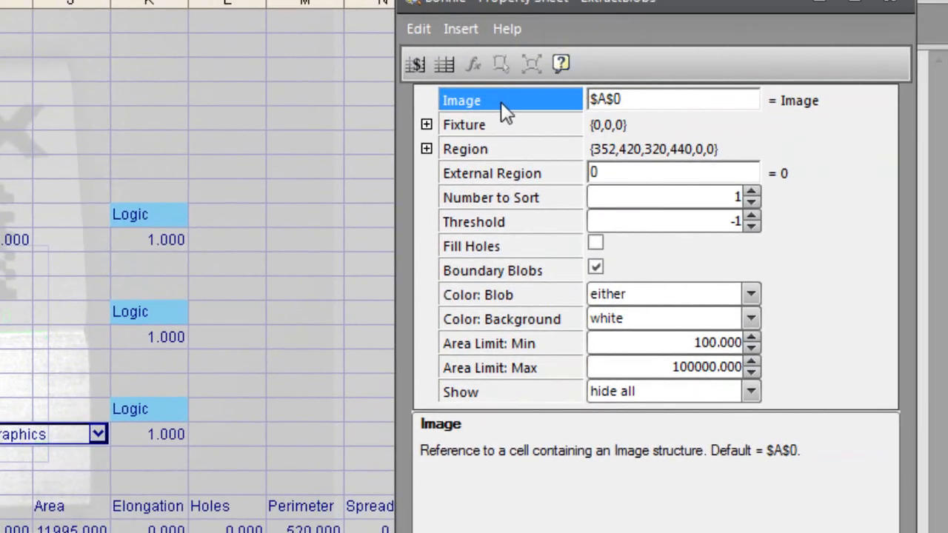
{"action": "left_click", "coordinate": [426, 125]}
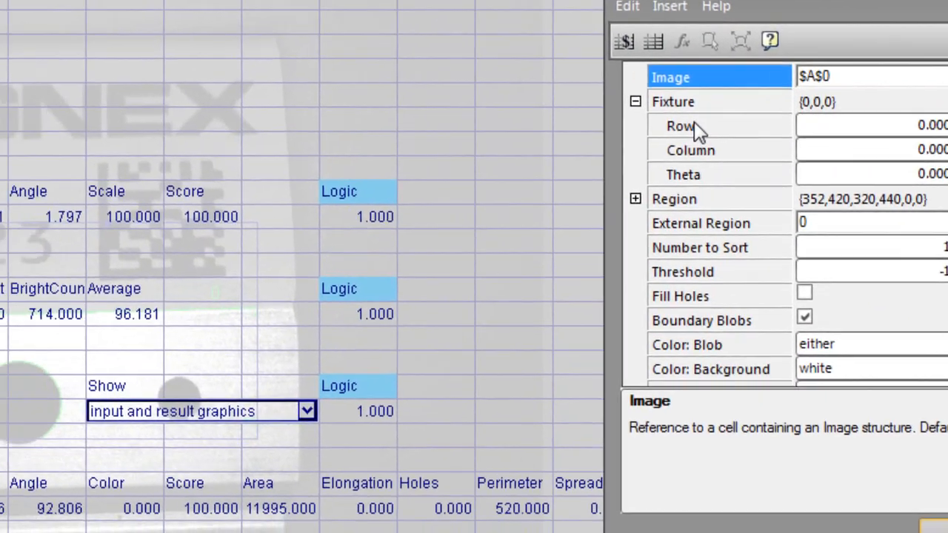
{"action": "double_click", "coordinate": [486, 149]}
{"action": "left_click_drag", "start_coordinate": [255, 175], "coordinate": [422, 178]}
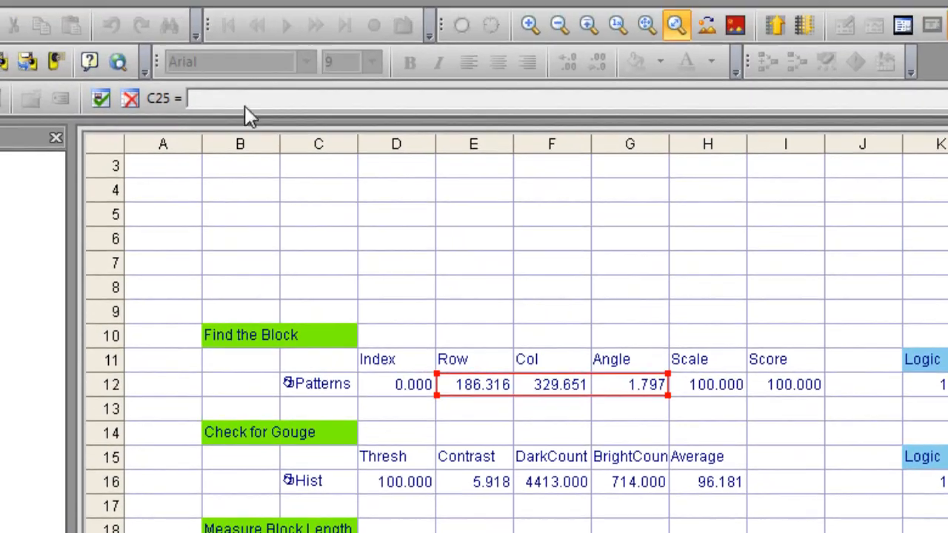
{"action": "left_click", "coordinate": [105, 95]}
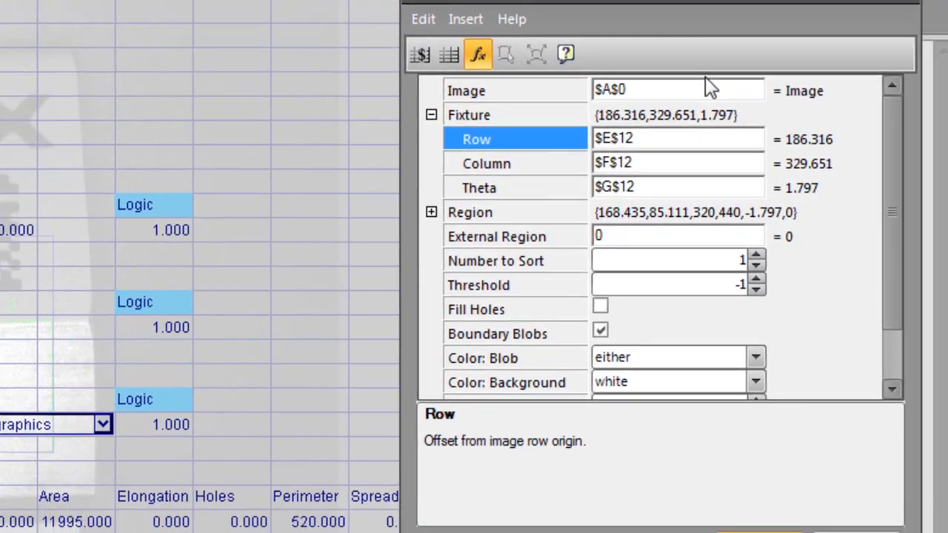
Fit the second blob tool's region around the block's middle hole, about 191 high by 226 wide.
{"action": "left_click", "coordinate": [730, 255]}
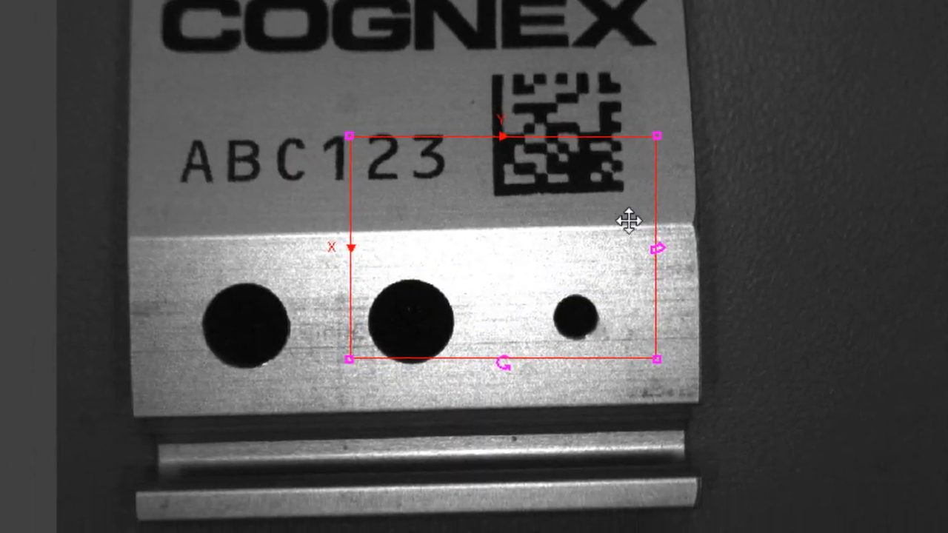
{"action": "left_click_drag", "start_coordinate": [353, 179], "coordinate": [235, 262]}
{"action": "left_click_drag", "start_coordinate": [539, 221], "coordinate": [523, 234]}
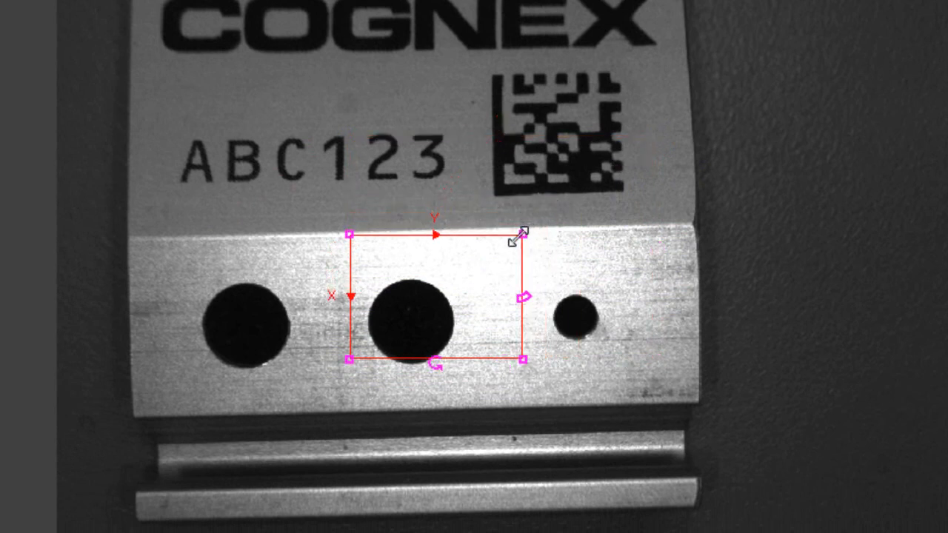
{"action": "left_click_drag", "start_coordinate": [463, 279], "coordinate": [452, 299]}
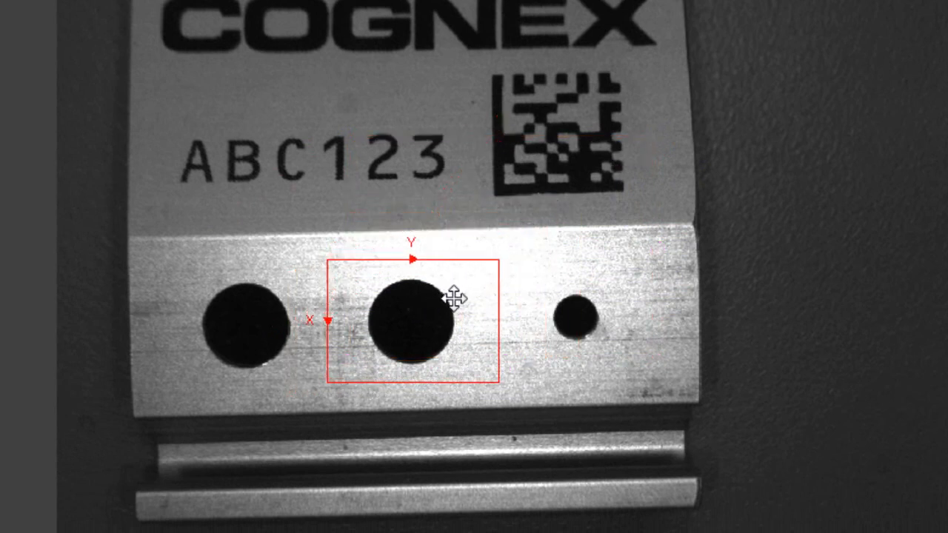
{"action": "left_click_drag", "start_coordinate": [500, 381], "coordinate": [490, 393]}
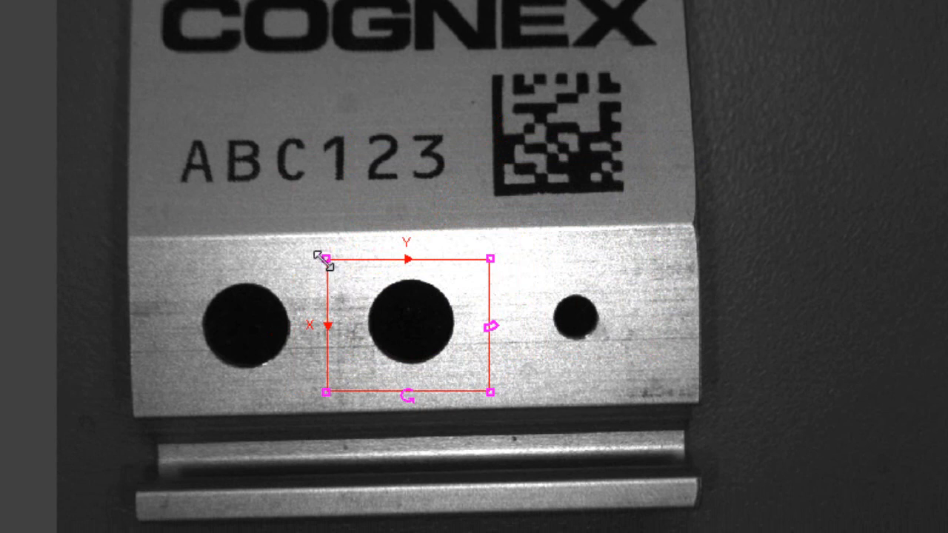
{"action": "left_click_drag", "start_coordinate": [326, 259], "coordinate": [332, 258]}
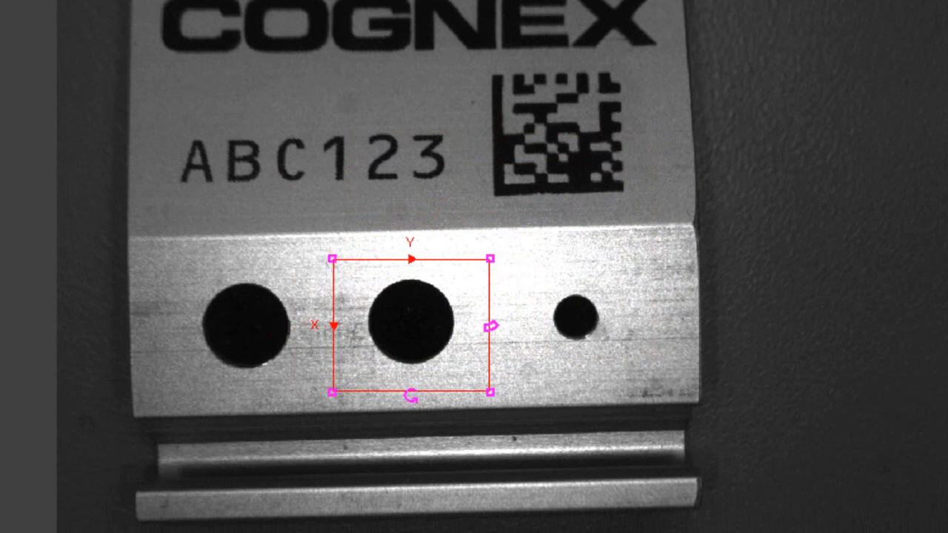
{"action": "key", "text": "Return"}
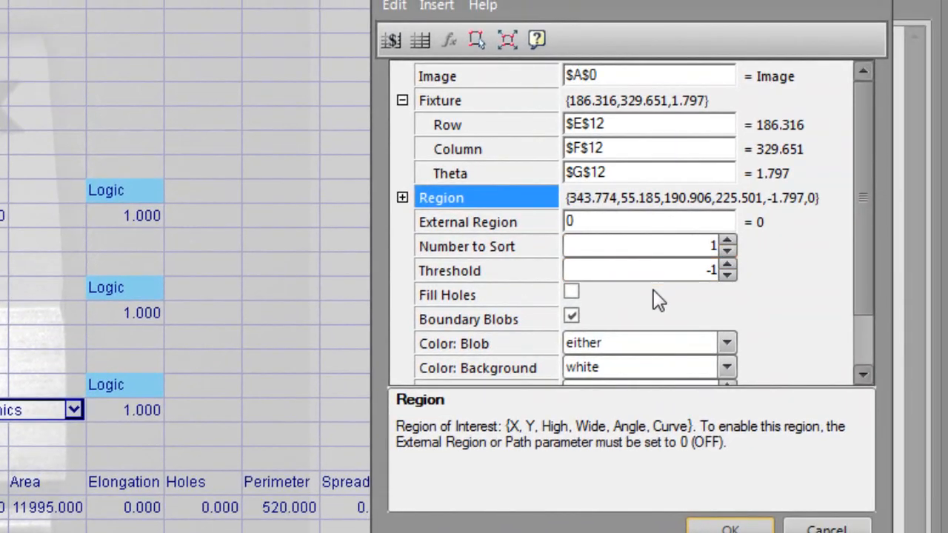
Turn on Fill Holes, turn off Boundary Blobs and set the blob color to black for the second blob tool.
{"action": "left_click", "coordinate": [571, 293]}
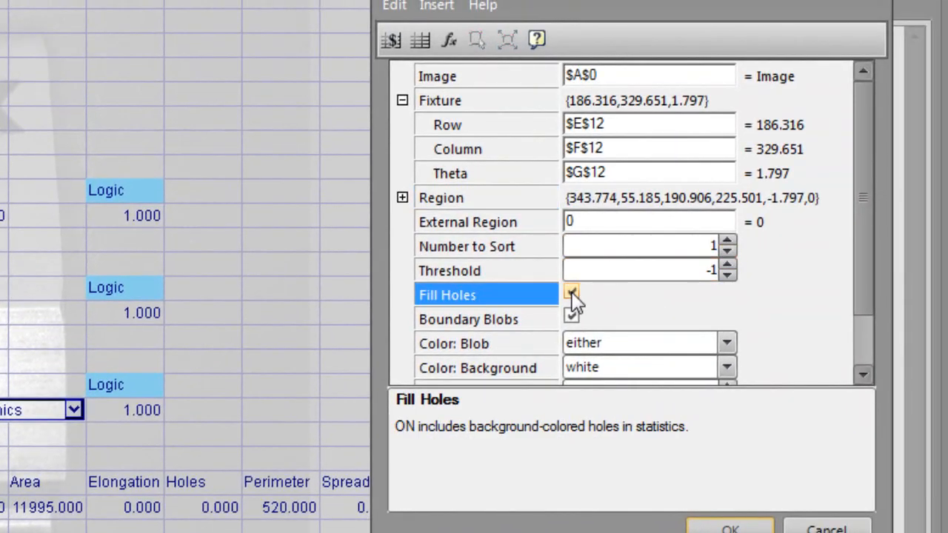
{"action": "left_click", "coordinate": [571, 317]}
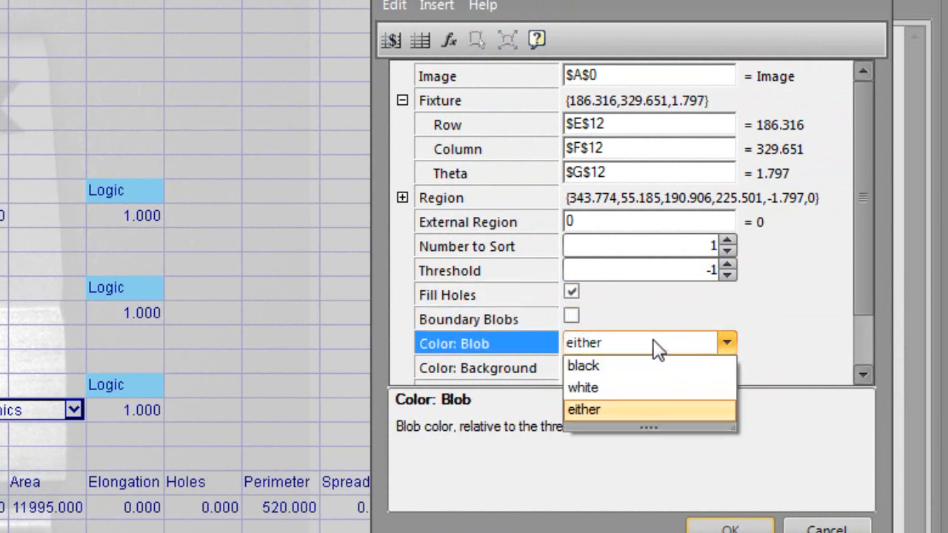
{"action": "left_click", "coordinate": [619, 366]}
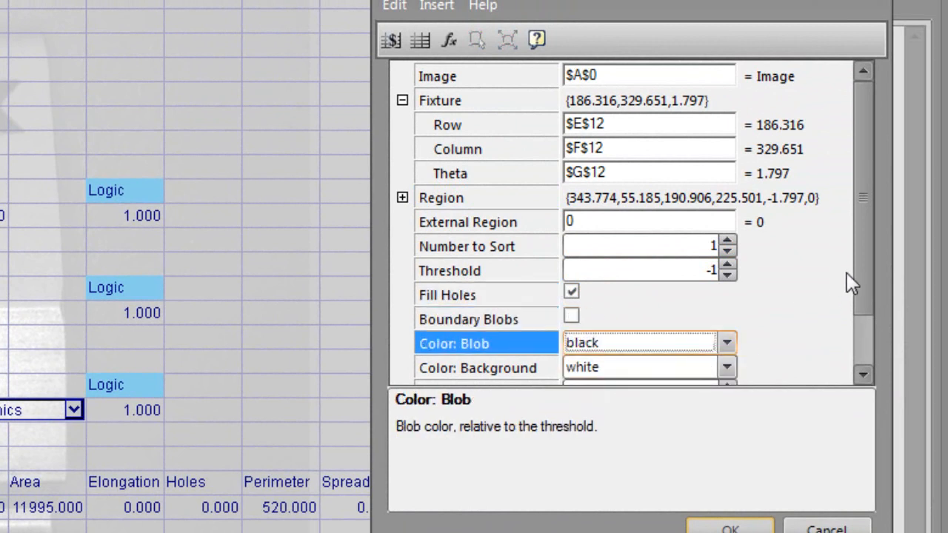
Set the second blob tool's Show option to input and result graphics and accept its properties.
{"action": "scroll", "coordinate": [866, 277], "scroll_direction": "down", "scroll_amount": 3}
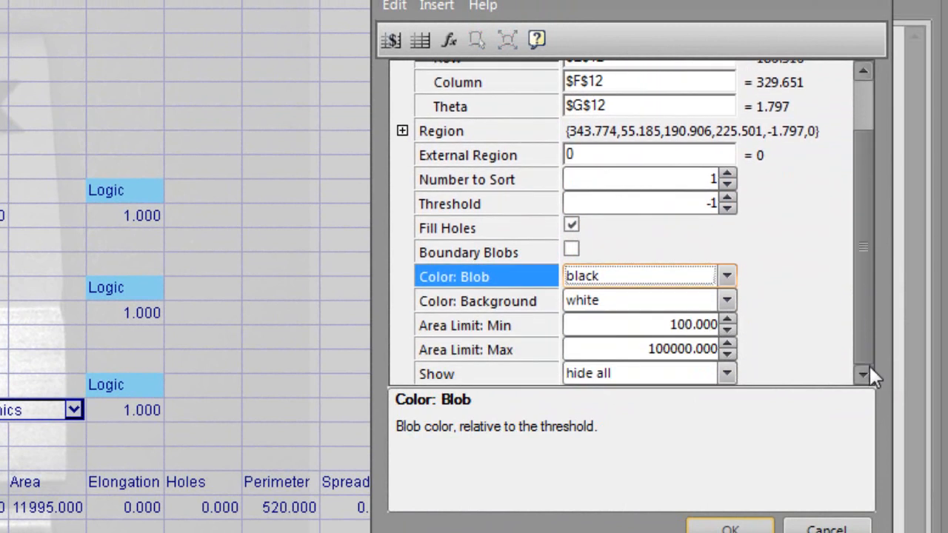
{"action": "left_click", "coordinate": [727, 374]}
{"action": "left_click", "coordinate": [685, 445]}
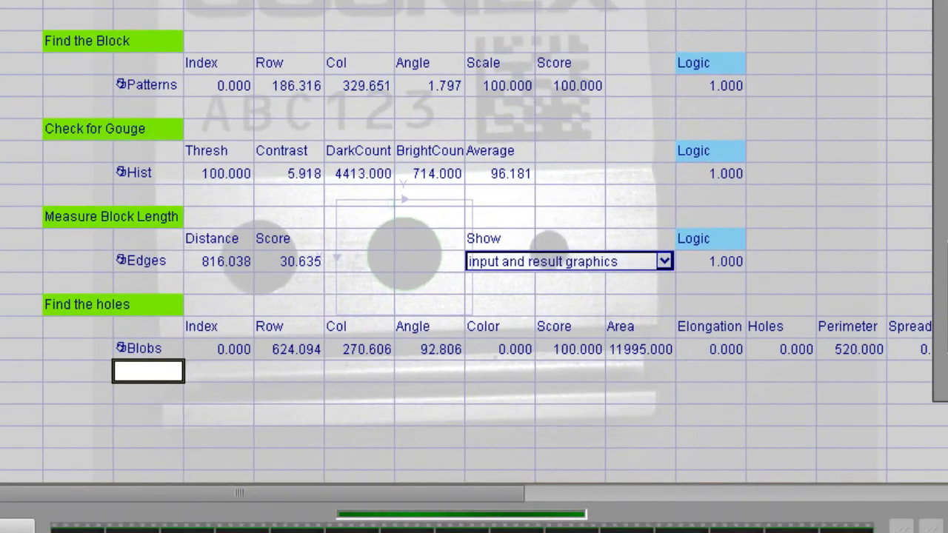
{"action": "key", "text": "Return"}
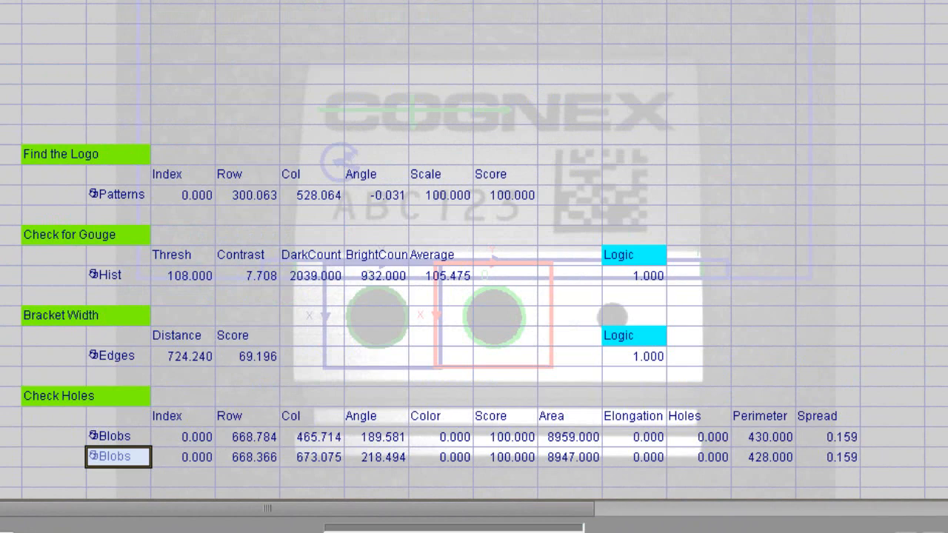
{"action": "scroll", "coordinate": [439, 297], "scroll_direction": "down", "scroll_amount": 4}
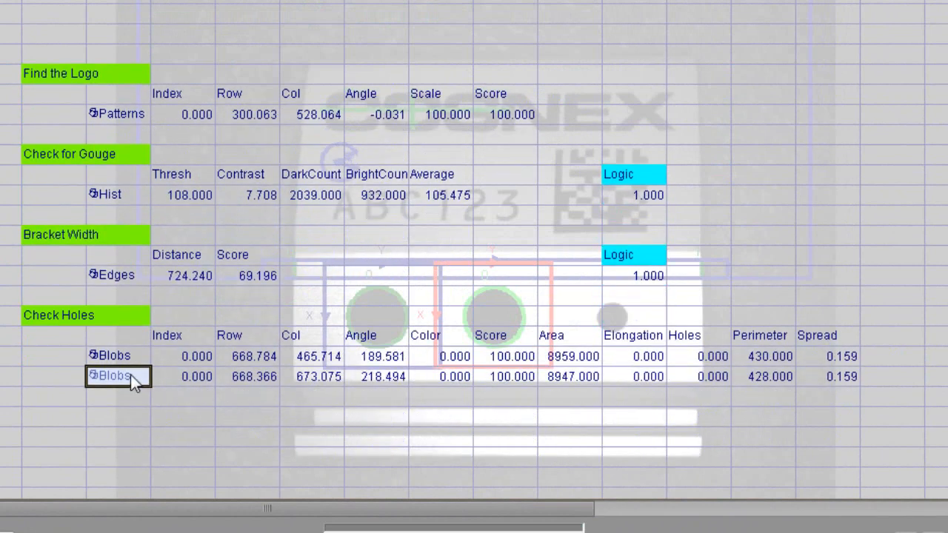
{"action": "right_click", "coordinate": [131, 375]}
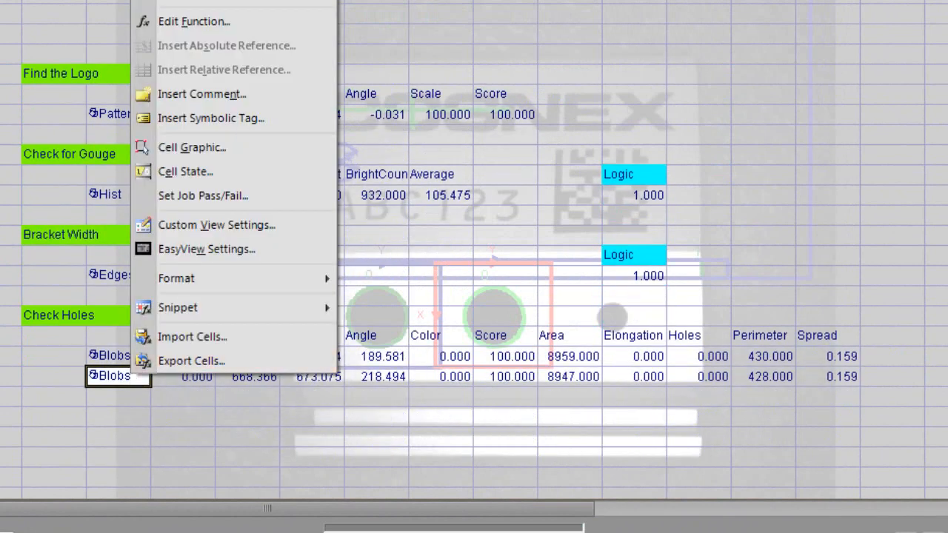
{"action": "left_click", "coordinate": [174, 1]}
{"action": "left_click", "coordinate": [113, 390]}
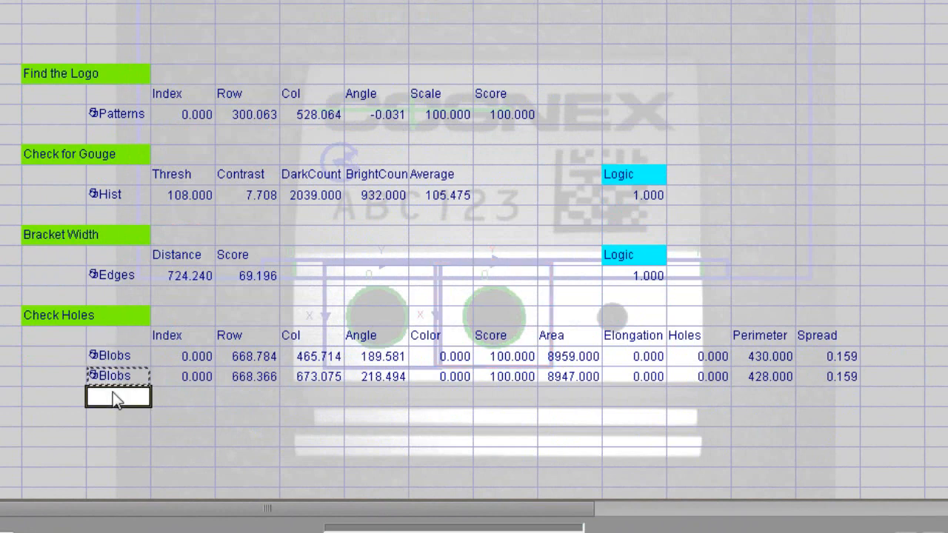
{"action": "right_click", "coordinate": [112, 391]}
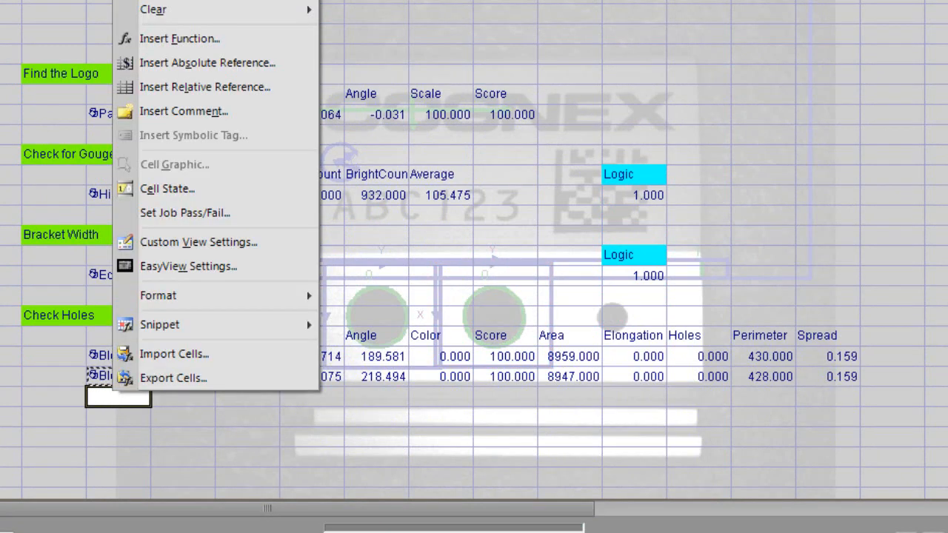
{"action": "left_click", "coordinate": [156, 1]}
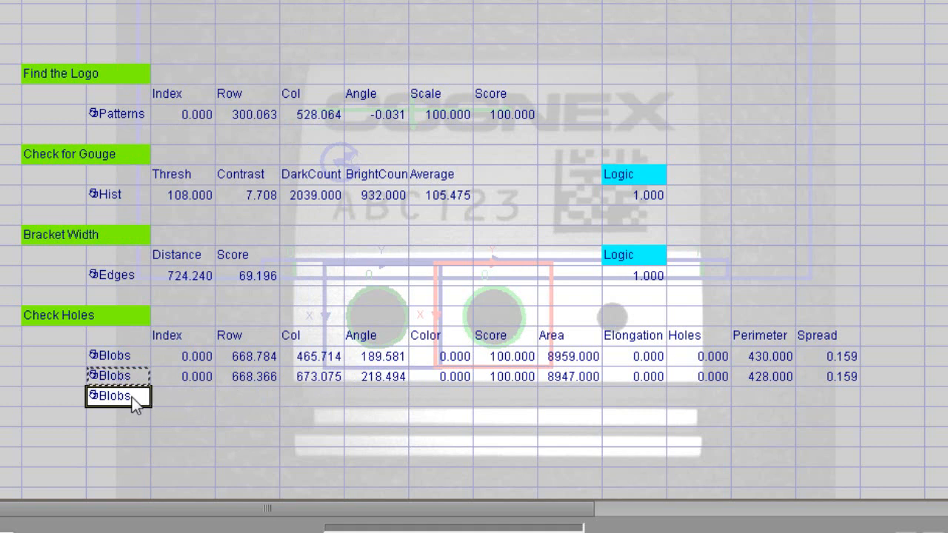
{"action": "key", "text": "Delete"}
Copy the whole second Blobs row, from the Blobs cell through Spread, and paste it into the row below.
{"action": "left_click_drag", "start_coordinate": [128, 386], "coordinate": [811, 377]}
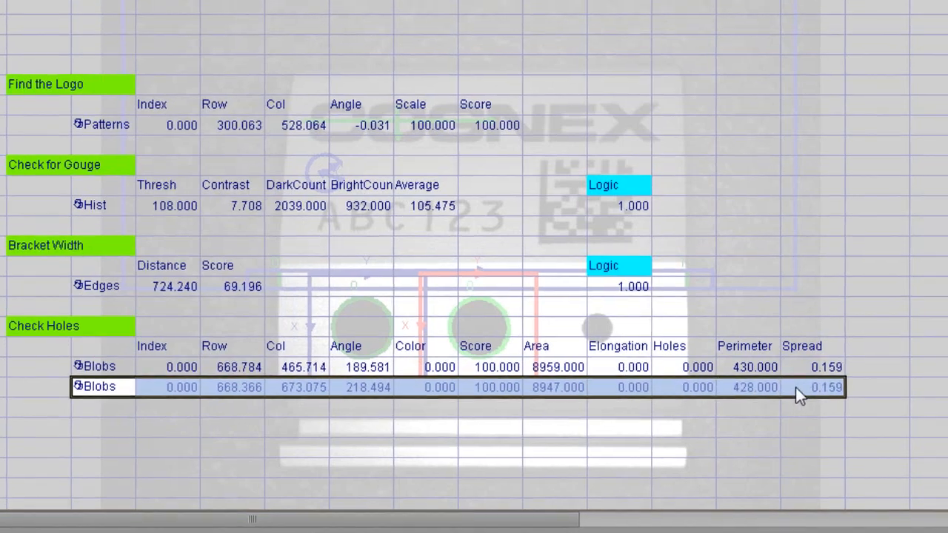
{"action": "right_click", "coordinate": [811, 376]}
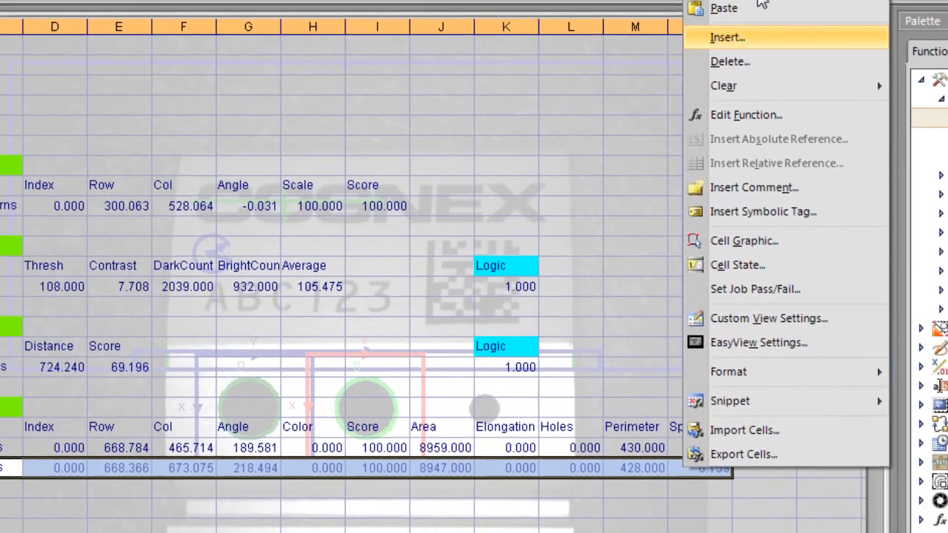
{"action": "left_click", "coordinate": [715, 10]}
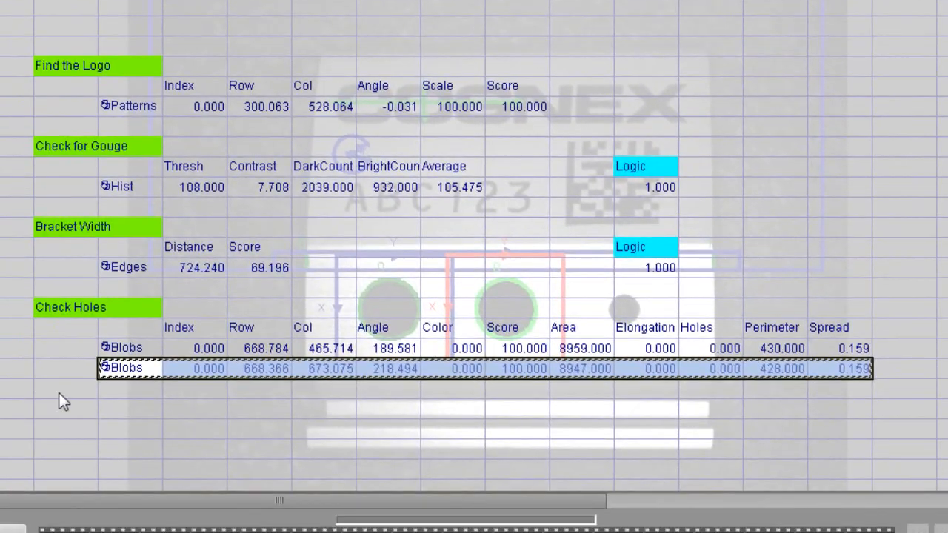
{"action": "right_click", "coordinate": [120, 386]}
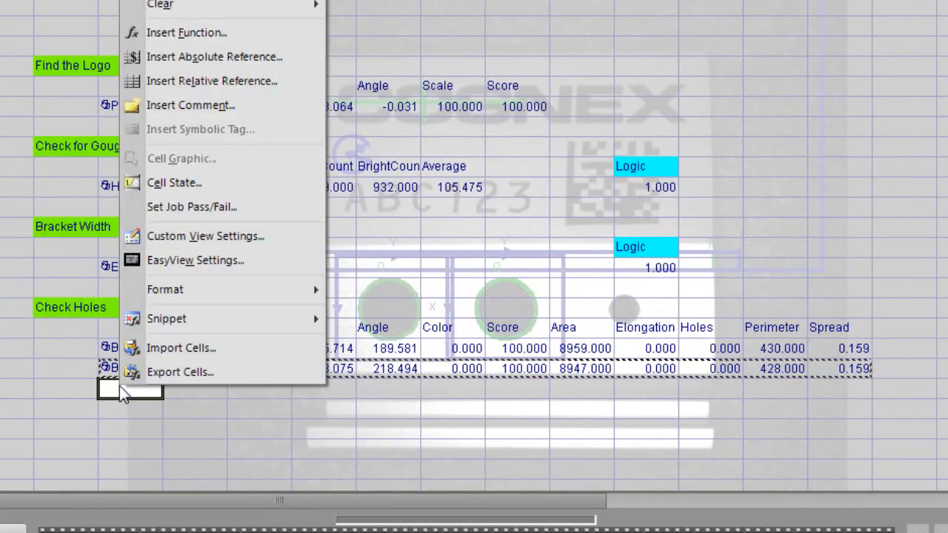
{"action": "left_click", "coordinate": [167, 0]}
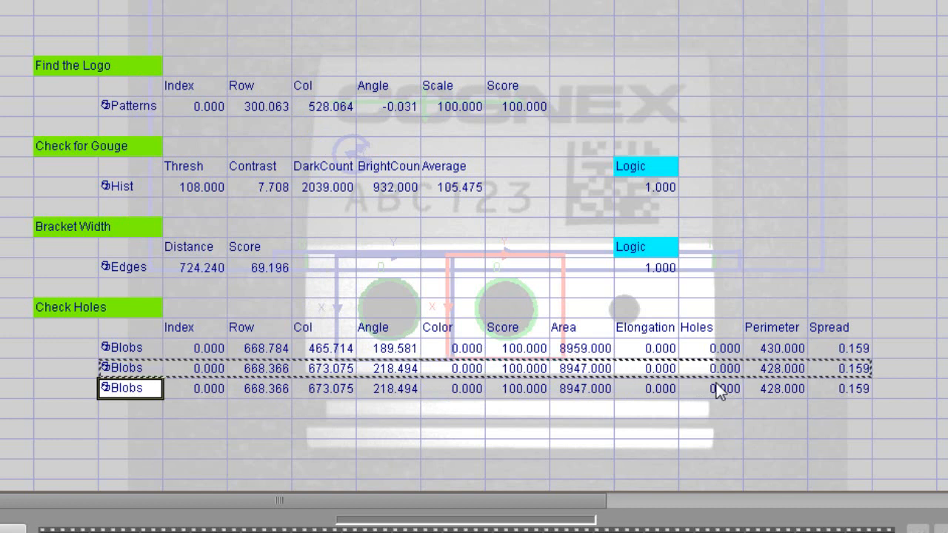
Move the copied third blob tool's region from the middle hole onto the small hole and accept its properties.
{"action": "double_click", "coordinate": [137, 388]}
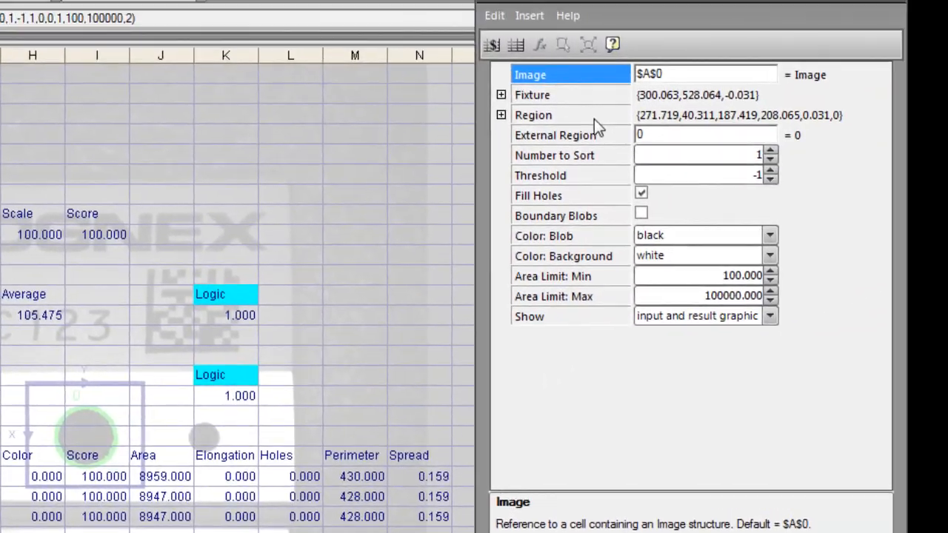
{"action": "left_click", "coordinate": [594, 118]}
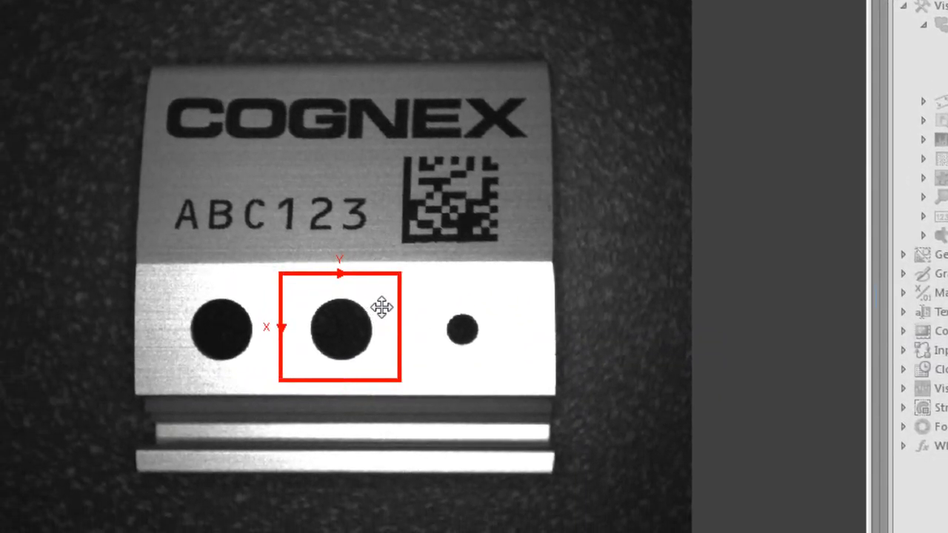
{"action": "left_click_drag", "start_coordinate": [172, 391], "coordinate": [289, 391]}
{"action": "left_click_drag", "start_coordinate": [500, 309], "coordinate": [498, 311]}
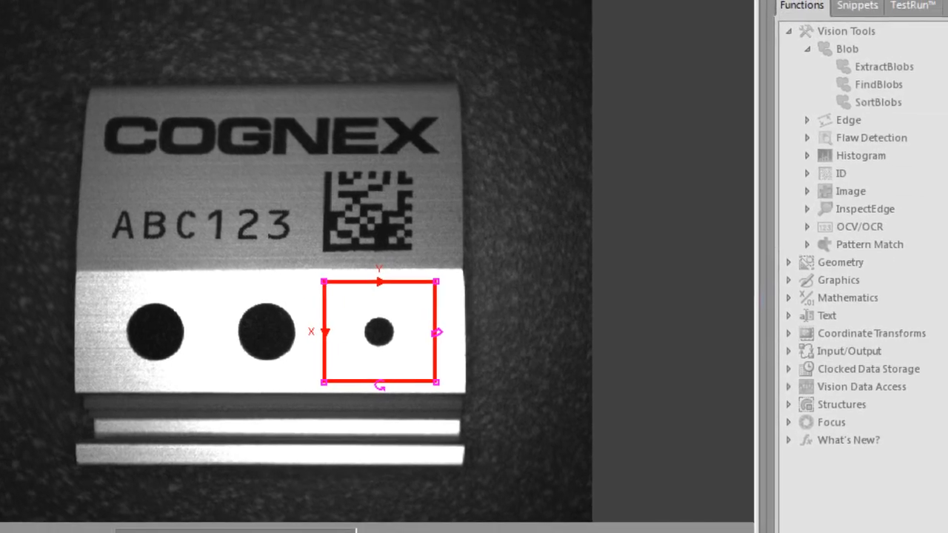
{"action": "key", "text": "Return"}
{"action": "left_click", "coordinate": [814, 490]}
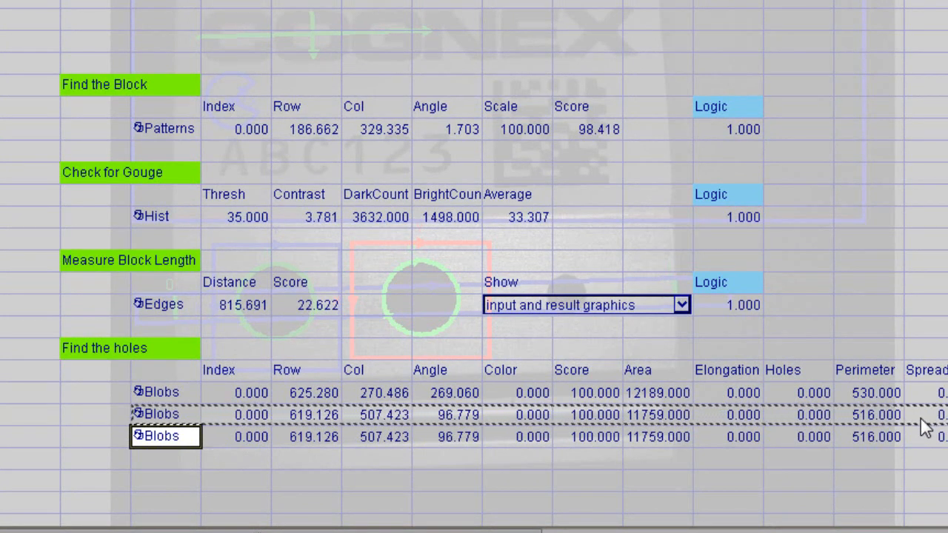
In the Find the holes section, reposition the third Blobs tool's region around the block's small right-hand hole and accept the change.
{"action": "double_click", "coordinate": [162, 434]}
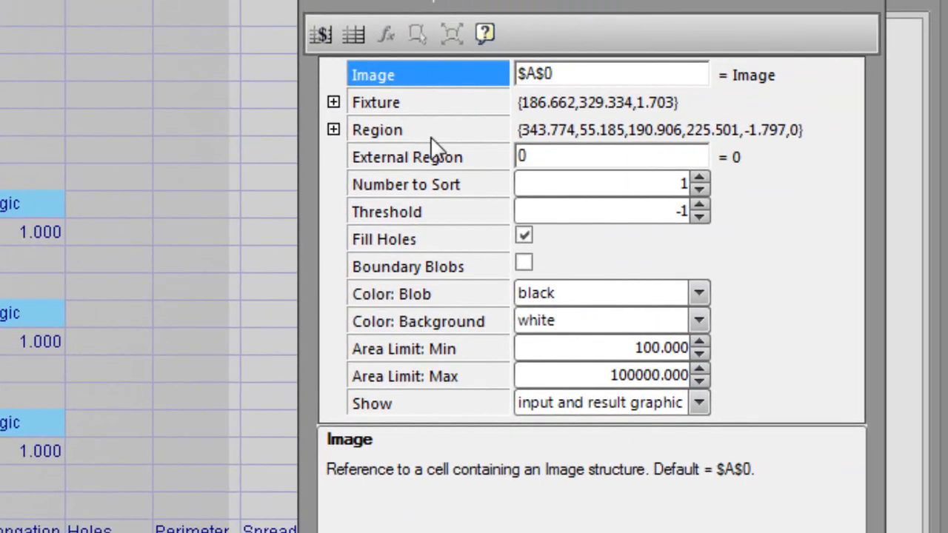
{"action": "left_click", "coordinate": [684, 114]}
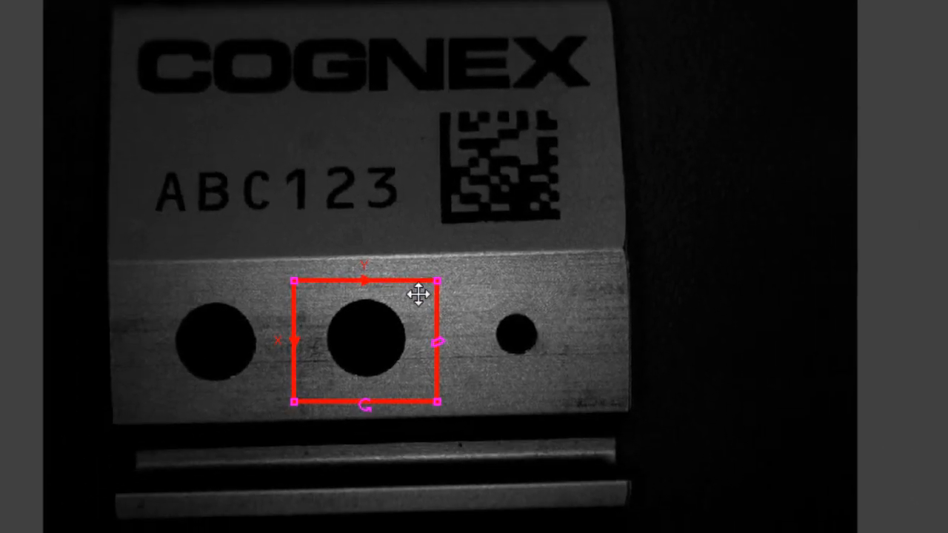
{"action": "left_click_drag", "start_coordinate": [419, 290], "coordinate": [561, 286]}
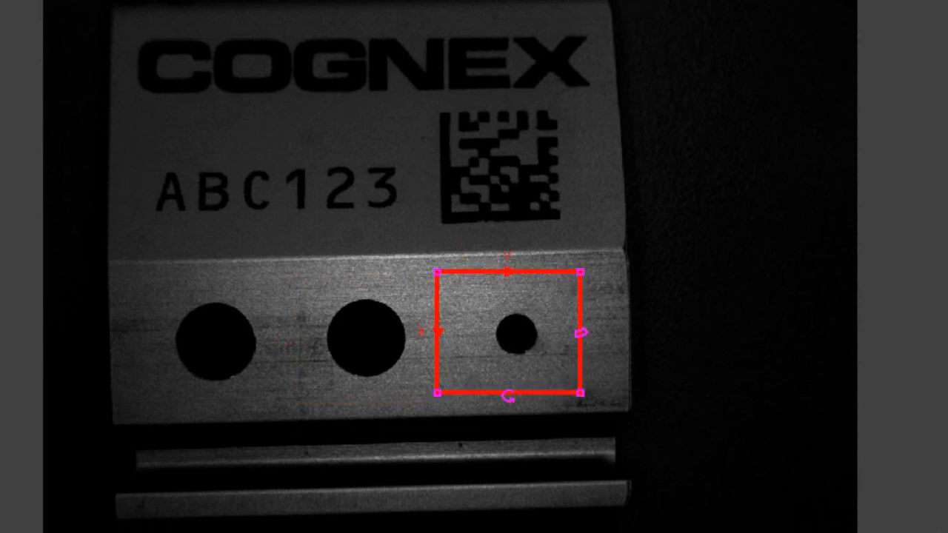
{"action": "key", "text": "Return"}
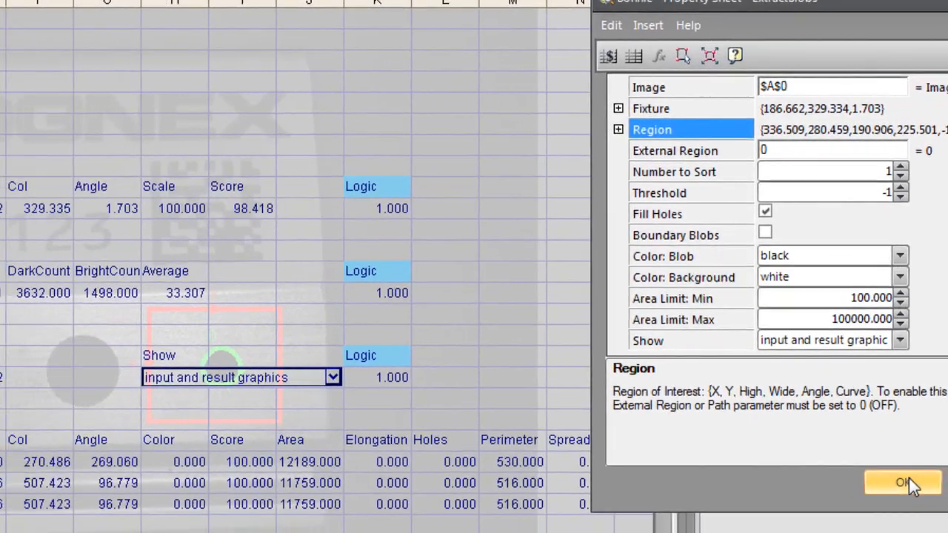
{"action": "left_click", "coordinate": [792, 507]}
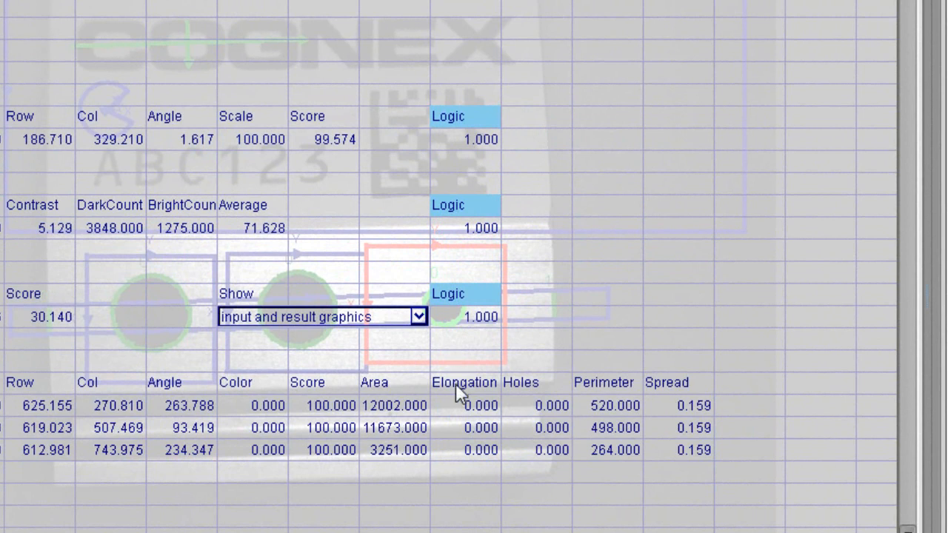
Delete the Elongation, Holes, Perimeter and Spread headings and their values for all three blob rows.
{"action": "left_click_drag", "start_coordinate": [455, 382], "coordinate": [673, 453]}
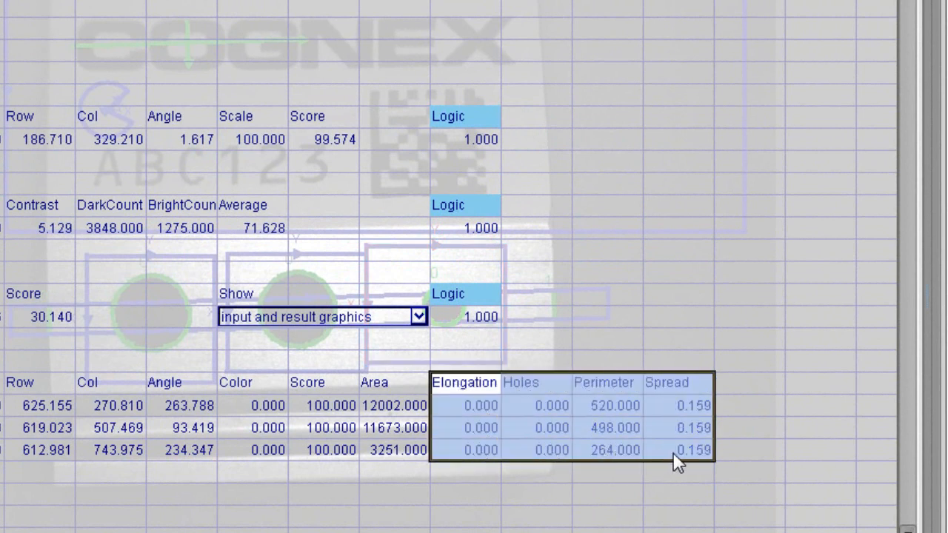
{"action": "key", "text": "Delete"}
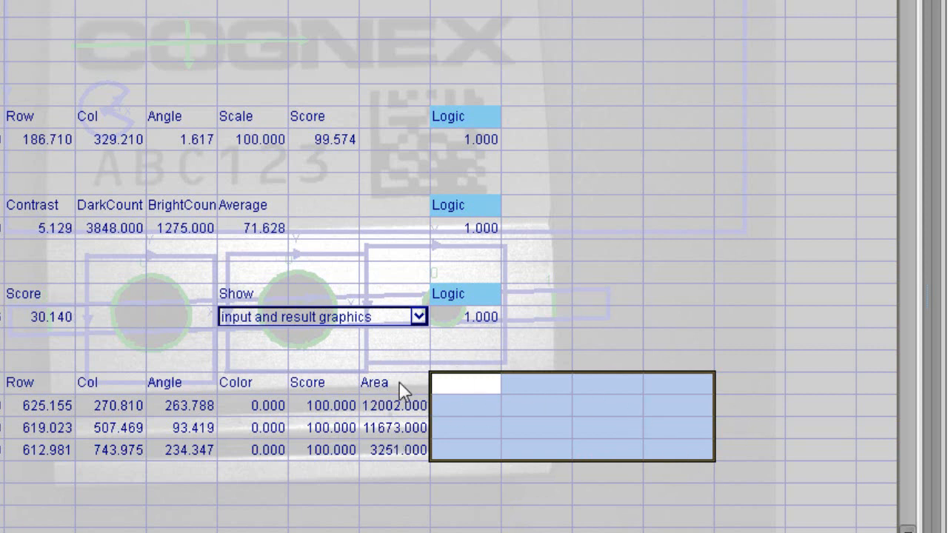
Insert the CheckTolerance.cxd Math & Logic snippet beside the blob results, with its title starting in cell L22.
{"action": "left_click", "coordinate": [457, 387]}
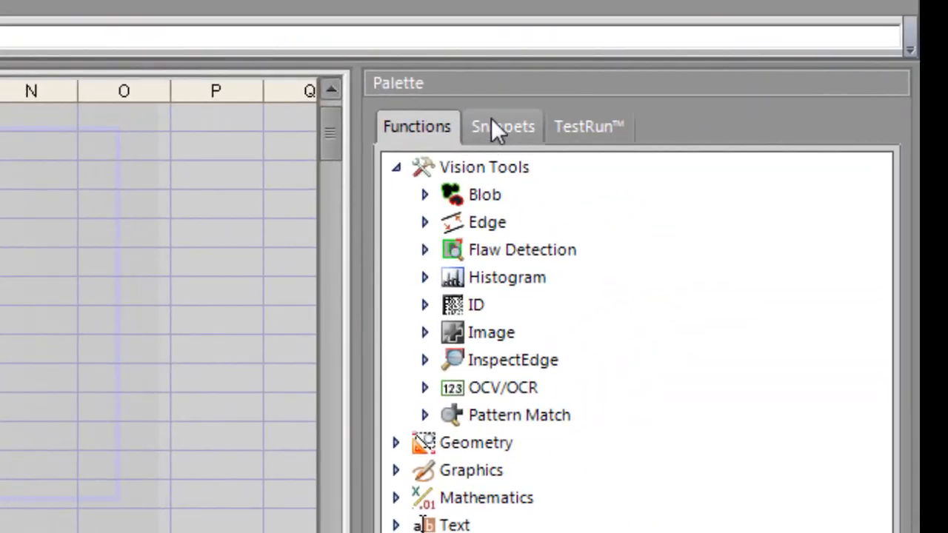
{"action": "left_click", "coordinate": [494, 122]}
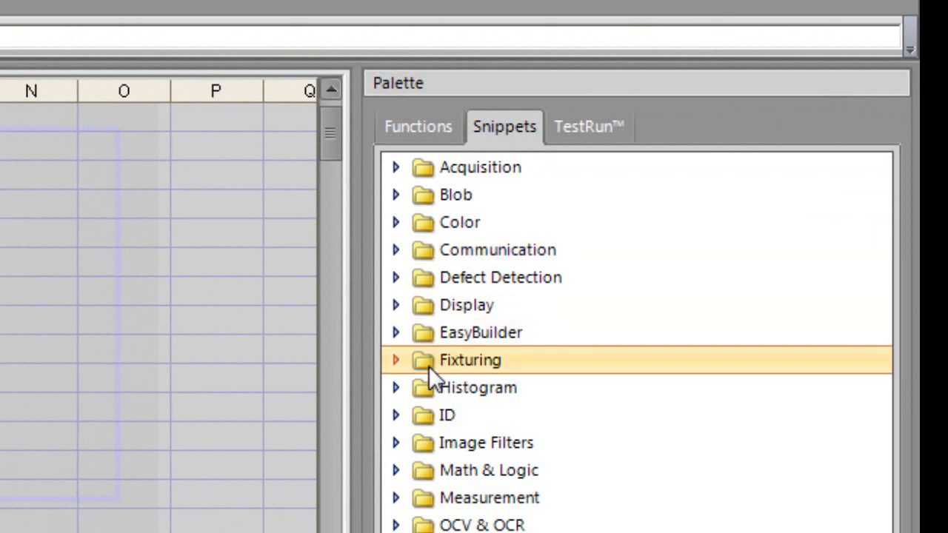
{"action": "left_click", "coordinate": [395, 470]}
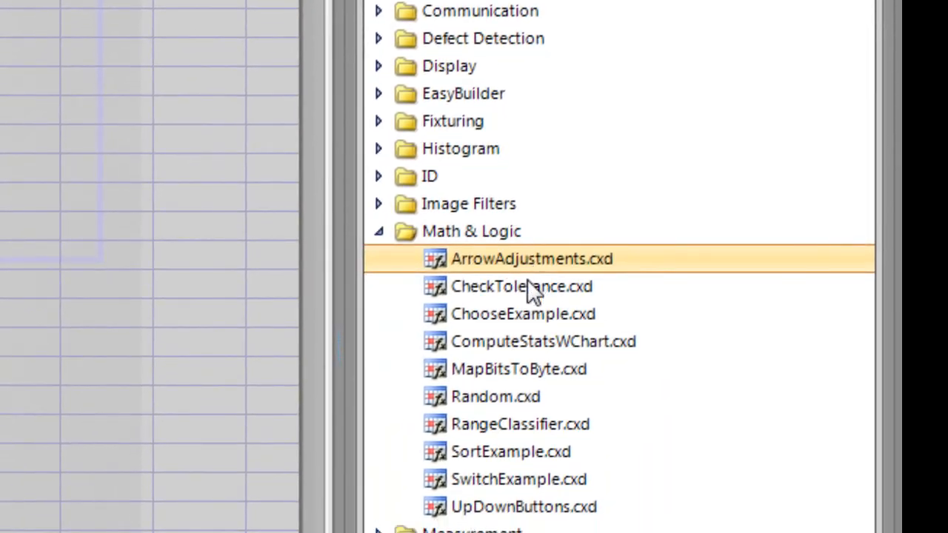
{"action": "left_click_drag", "start_coordinate": [519, 290], "coordinate": [559, 322]}
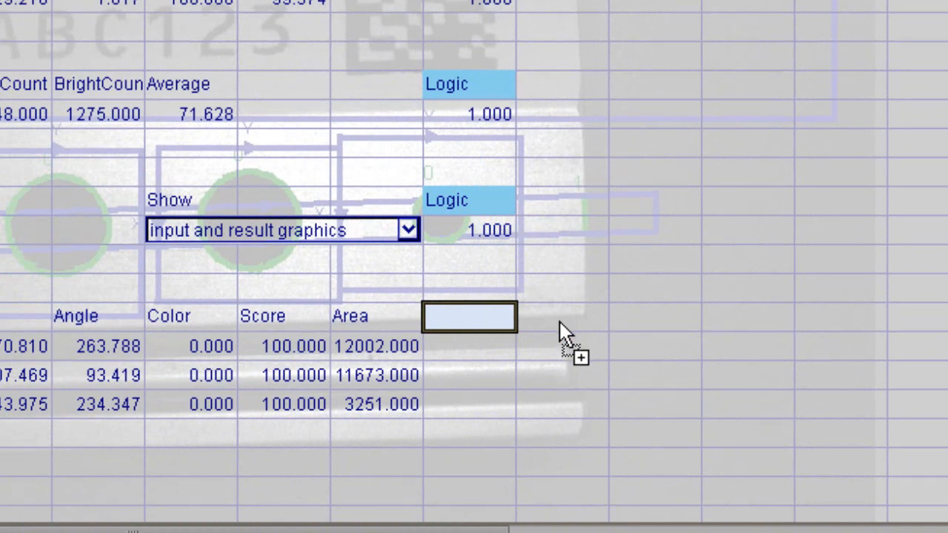
{"action": "left_click_drag", "start_coordinate": [559, 321], "coordinate": [559, 280]}
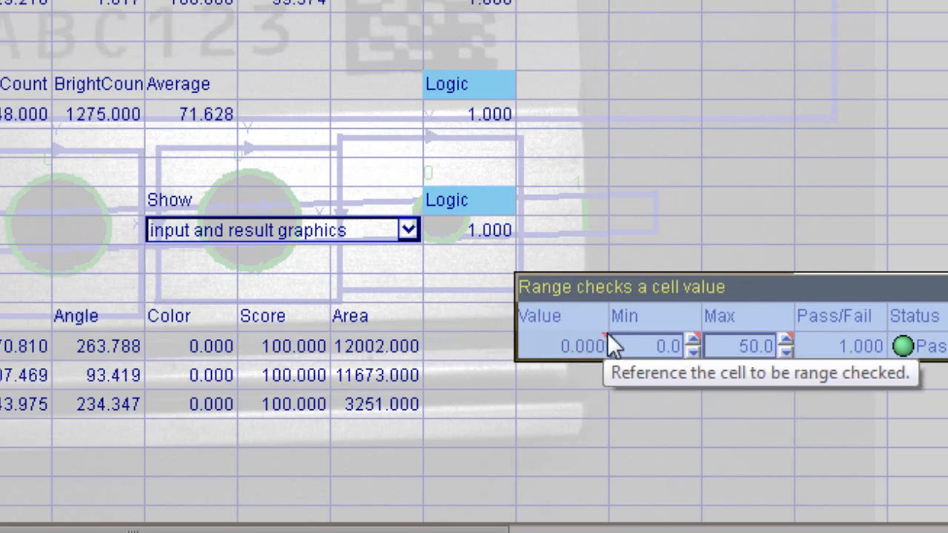
Point the range check's Value cell to the first hole's area in J24.
{"action": "left_click", "coordinate": [568, 345]}
{"action": "double_click", "coordinate": [567, 346]}
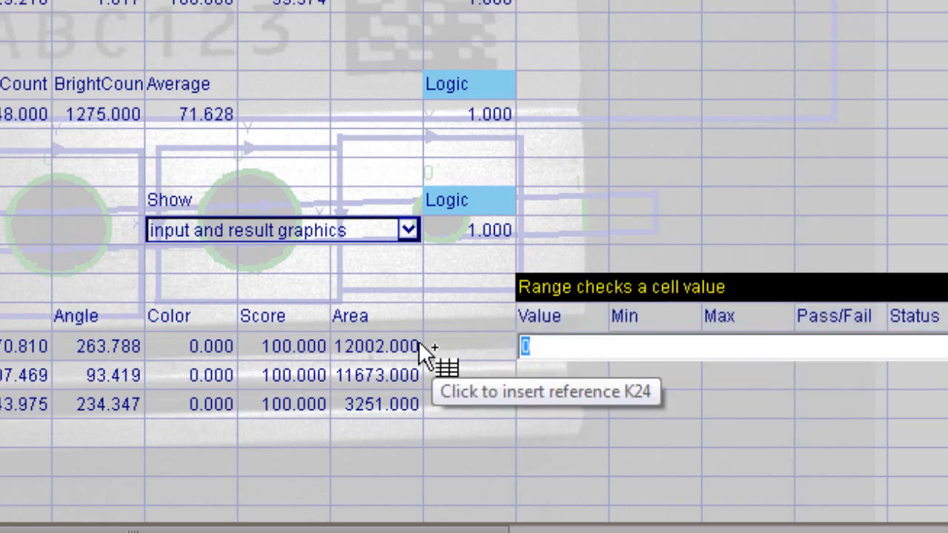
{"action": "left_click", "coordinate": [392, 342]}
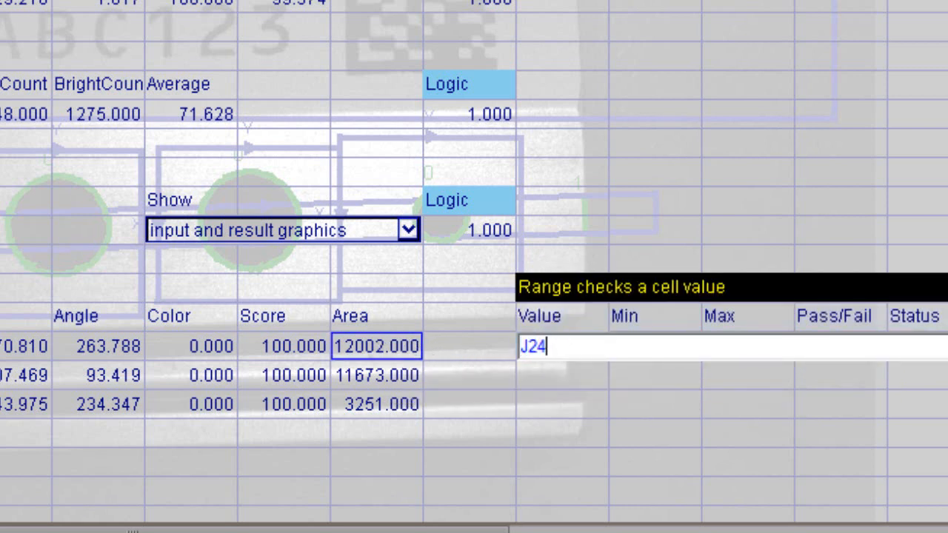
{"action": "key", "text": "Return"}
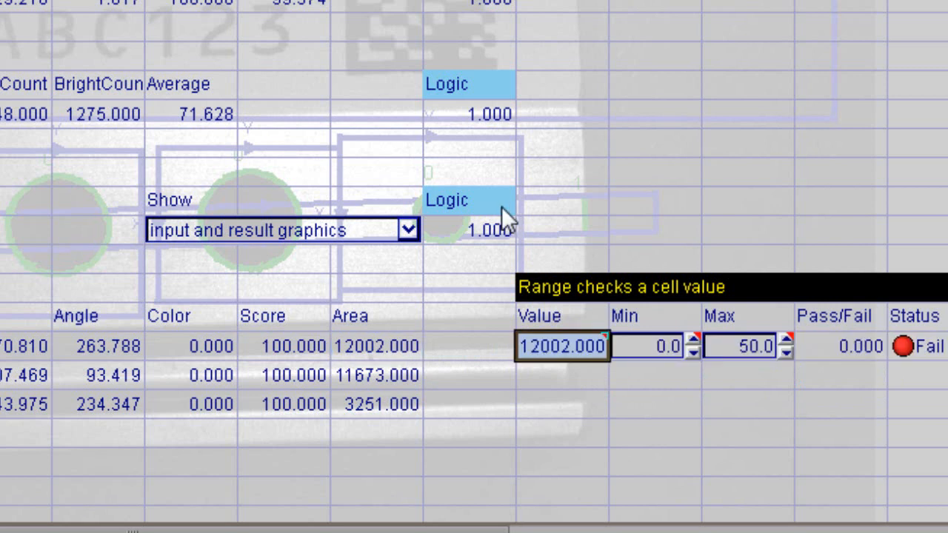
Set the first hole's range limits to Min 11500 and Max 12500, and check the InRange formula in its Pass/Fail cell.
{"action": "left_click", "coordinate": [646, 351]}
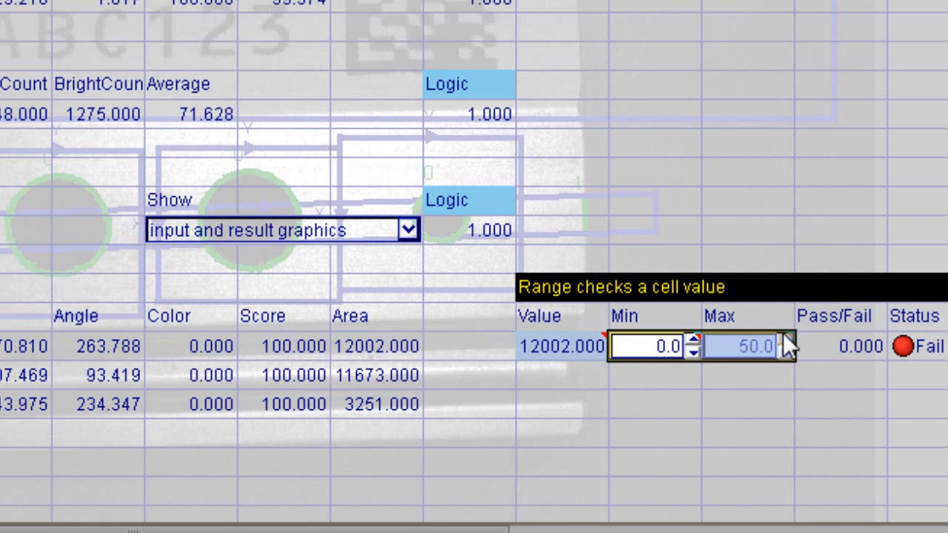
{"action": "left_click", "coordinate": [637, 352]}
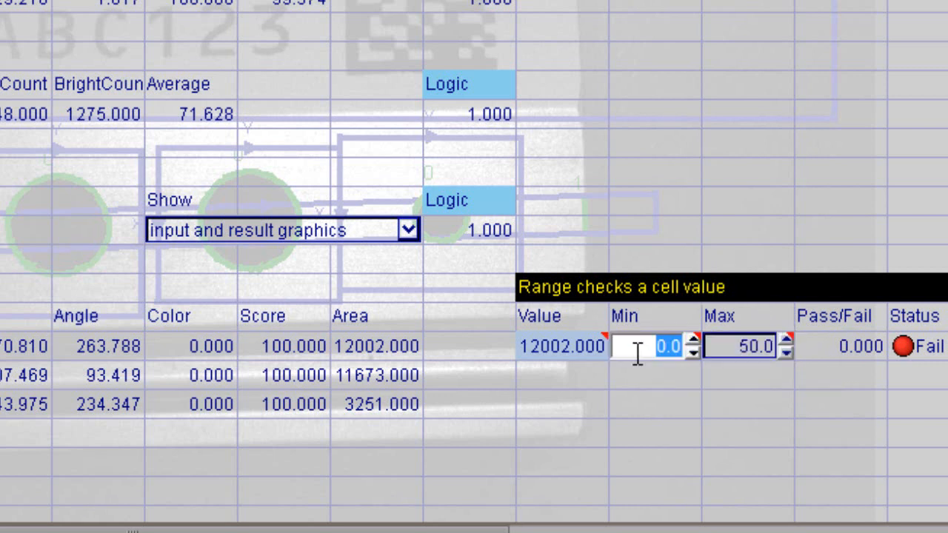
{"action": "type", "text": "11500"}
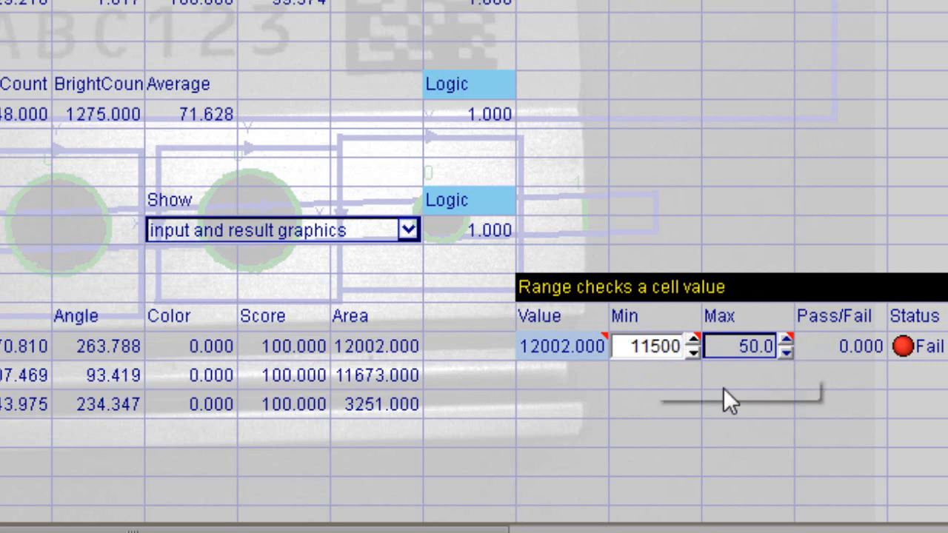
{"action": "key", "text": "Return"}
{"action": "left_click", "coordinate": [727, 337]}
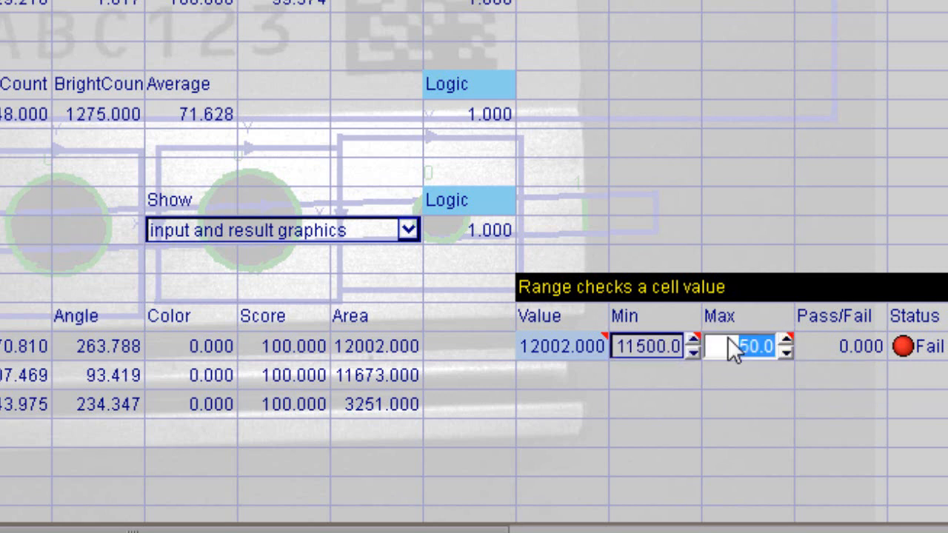
{"action": "type", "text": "12500"}
{"action": "left_click", "coordinate": [763, 433]}
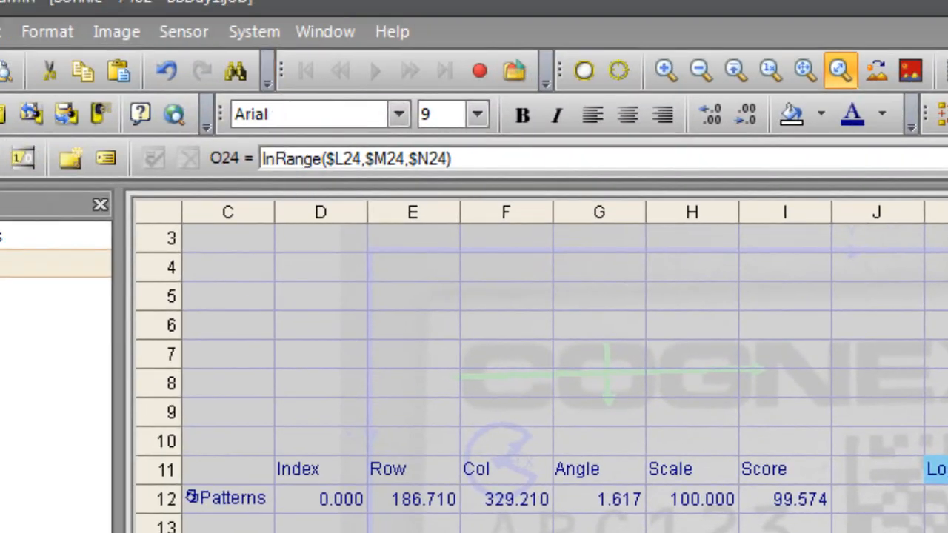
{"action": "left_click", "coordinate": [330, 158]}
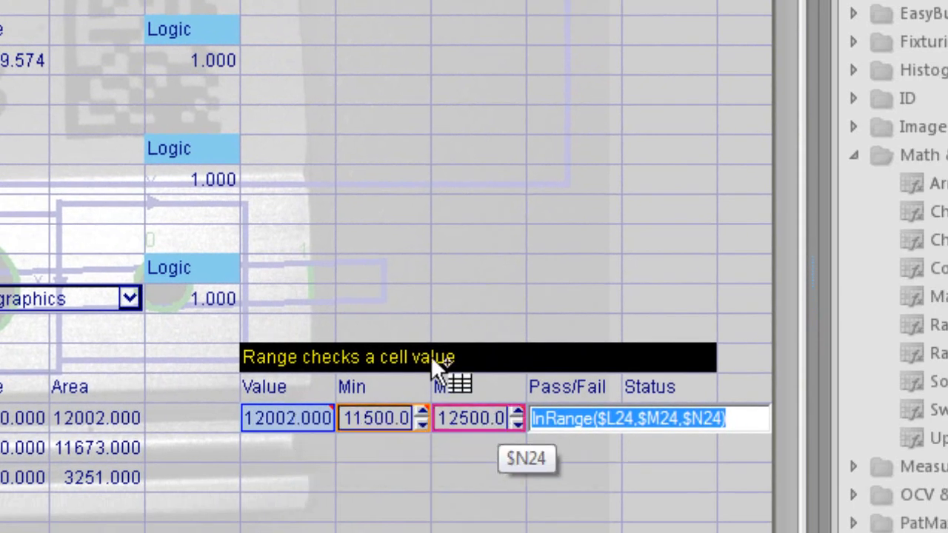
{"action": "key", "text": "Return"}
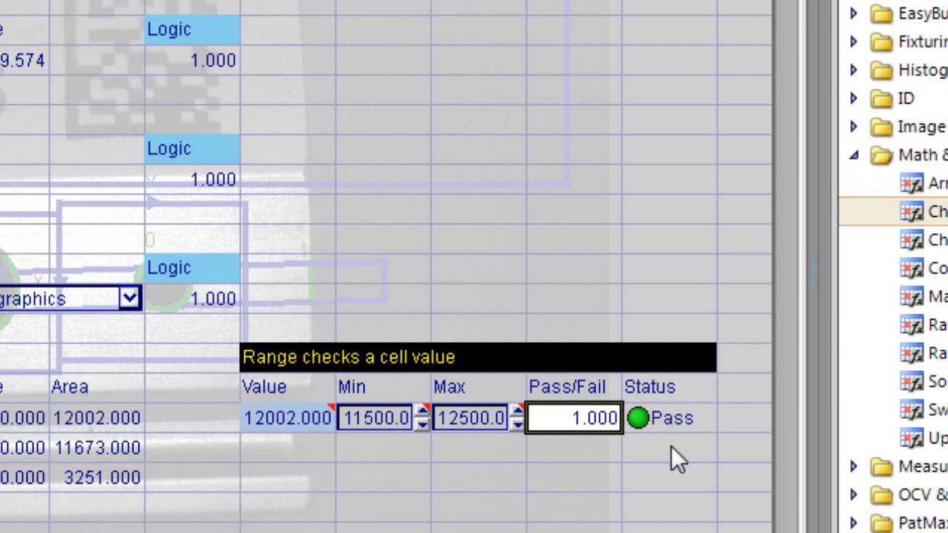
Copy the first hole's range check row, from Value to Status, to the two rows below for the other holes.
{"action": "left_click", "coordinate": [321, 420]}
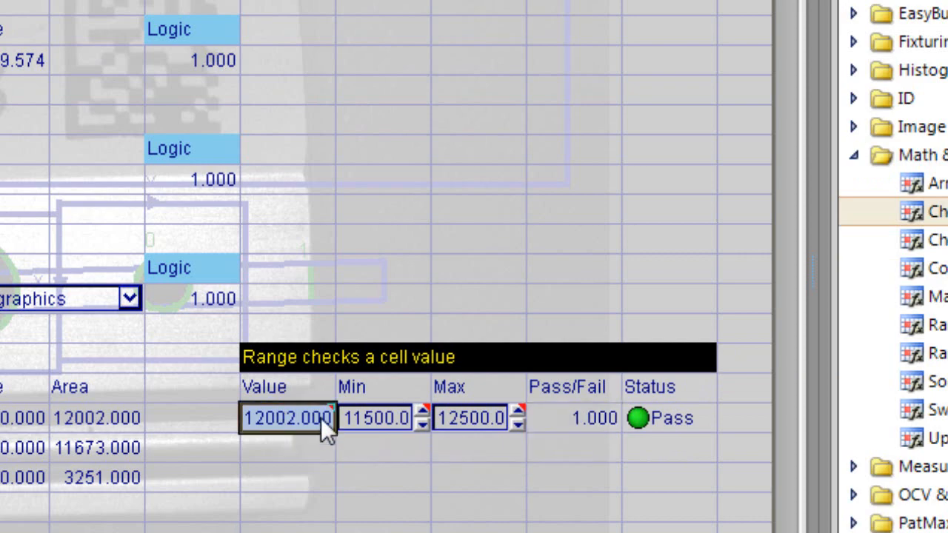
{"action": "left_click_drag", "start_coordinate": [320, 418], "coordinate": [650, 429]}
{"action": "right_click", "coordinate": [650, 430]}
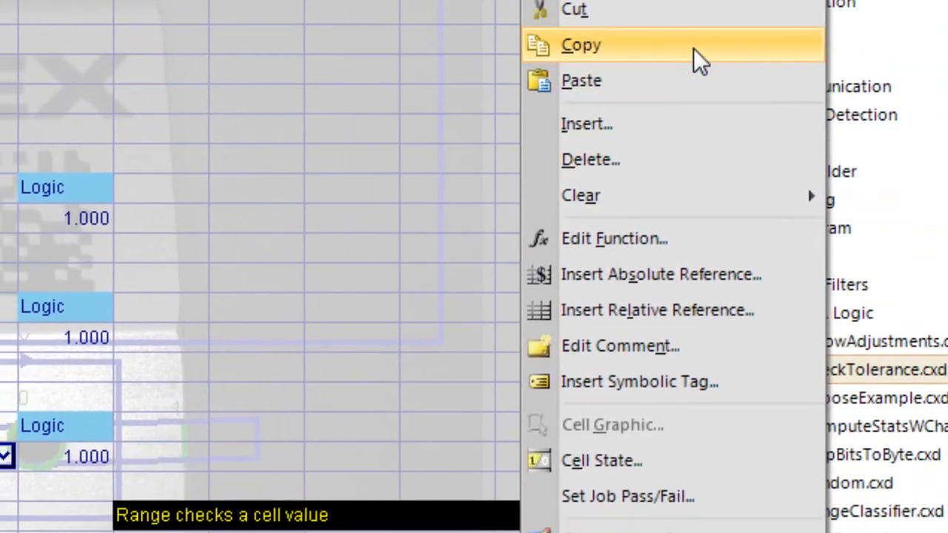
{"action": "left_click", "coordinate": [741, 12]}
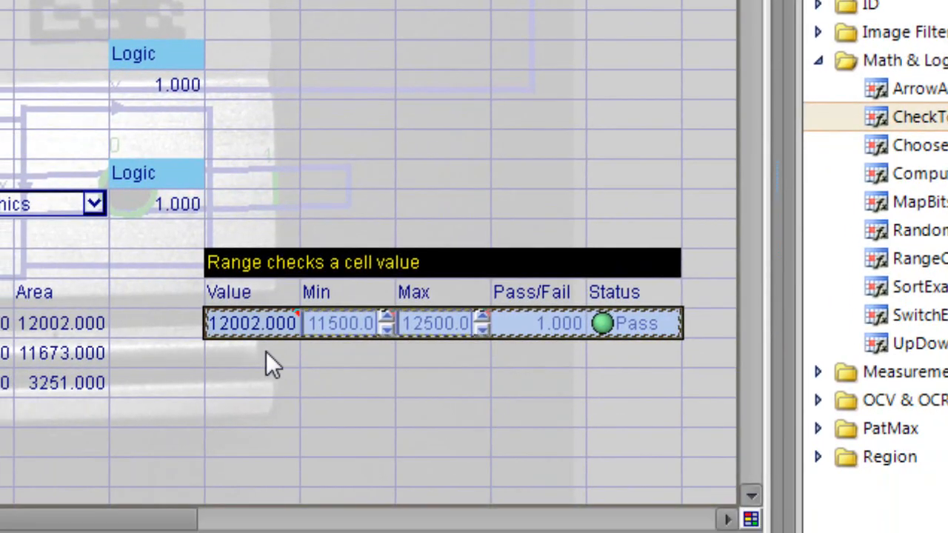
{"action": "left_click_drag", "start_coordinate": [263, 354], "coordinate": [264, 381]}
{"action": "right_click", "coordinate": [264, 381]}
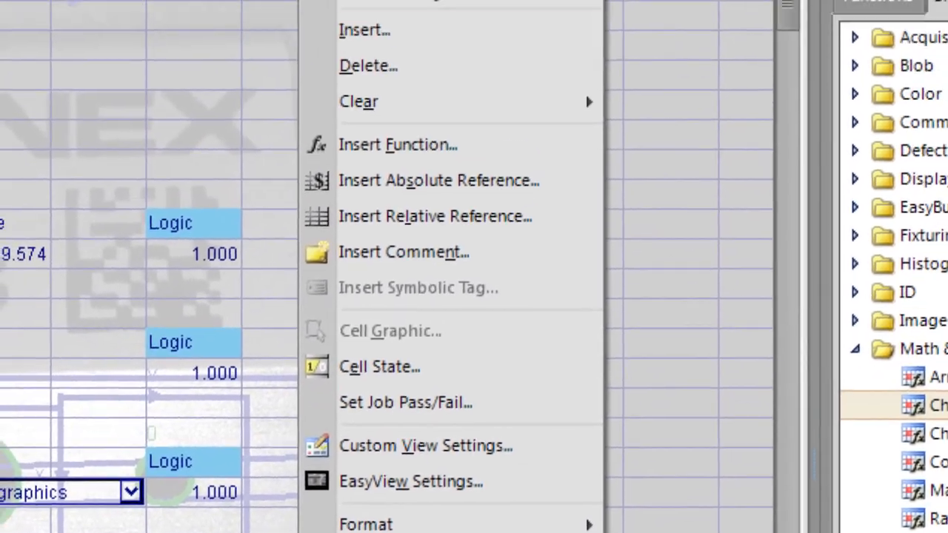
{"action": "left_click", "coordinate": [441, 203]}
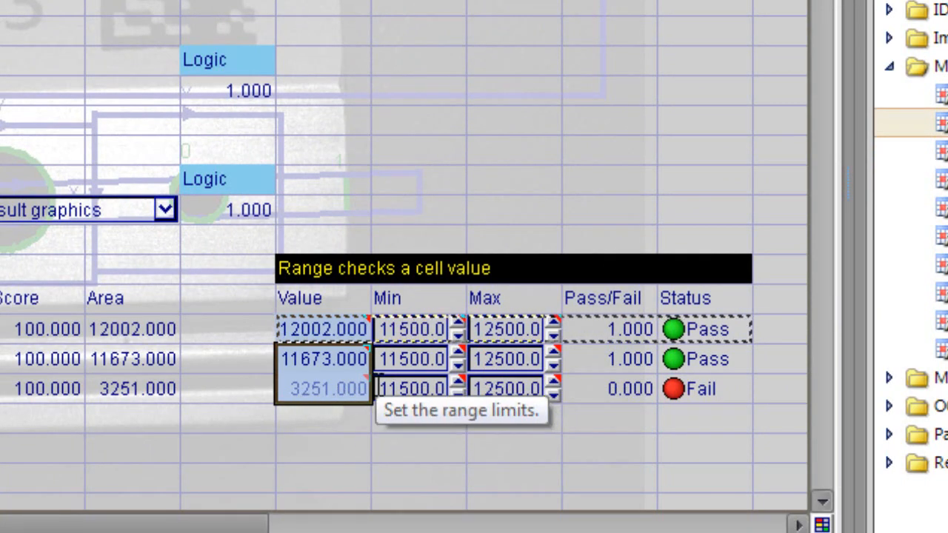
Set the third hole's range limits to Min 4000 and Max 3000.
{"action": "left_click", "coordinate": [378, 388]}
{"action": "double_click", "coordinate": [413, 390]}
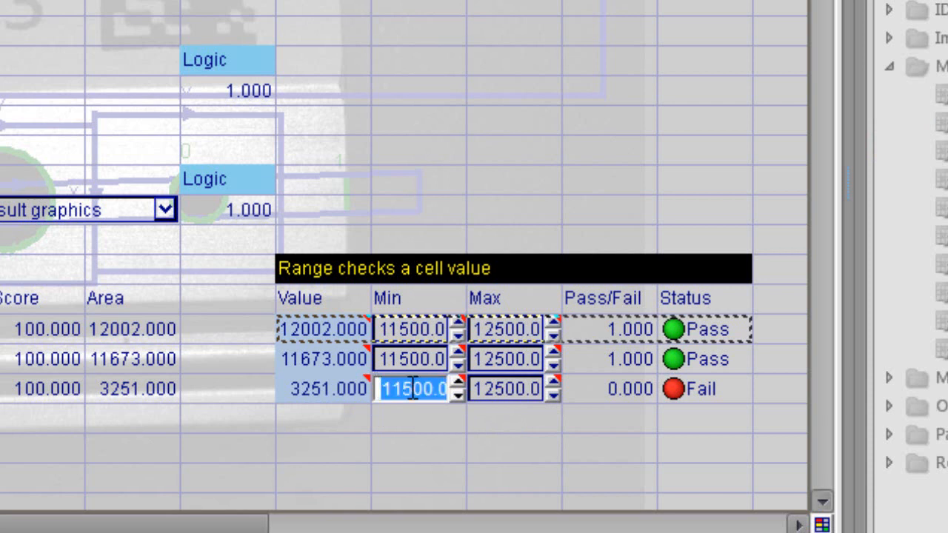
{"action": "type", "text": "4000"}
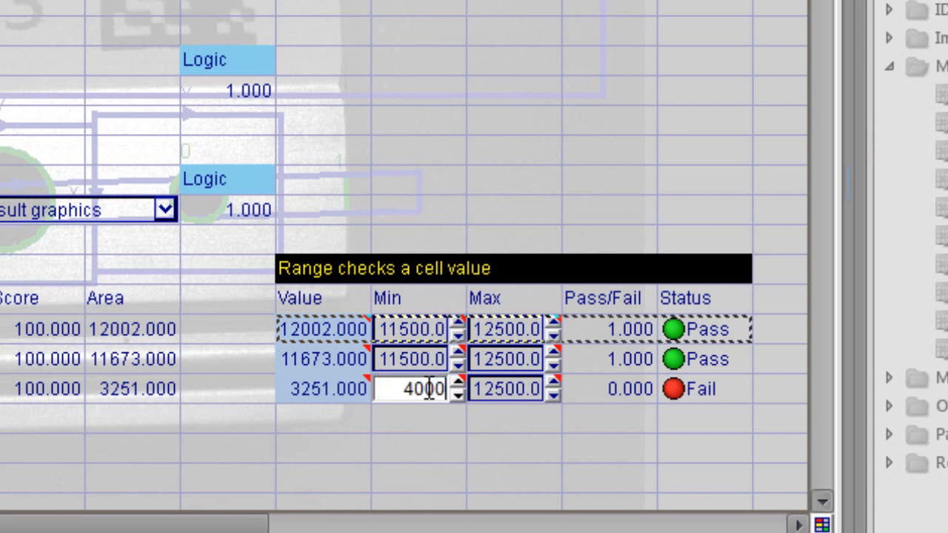
{"action": "key", "text": "Return"}
{"action": "left_click", "coordinate": [477, 388]}
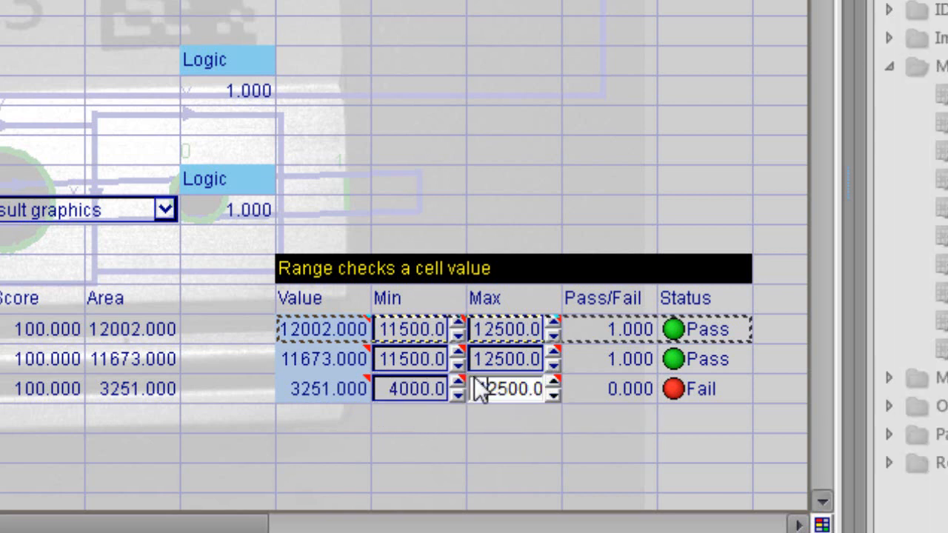
{"action": "left_click_drag", "start_coordinate": [482, 389], "coordinate": [557, 390]}
{"action": "type", "text": "3"}
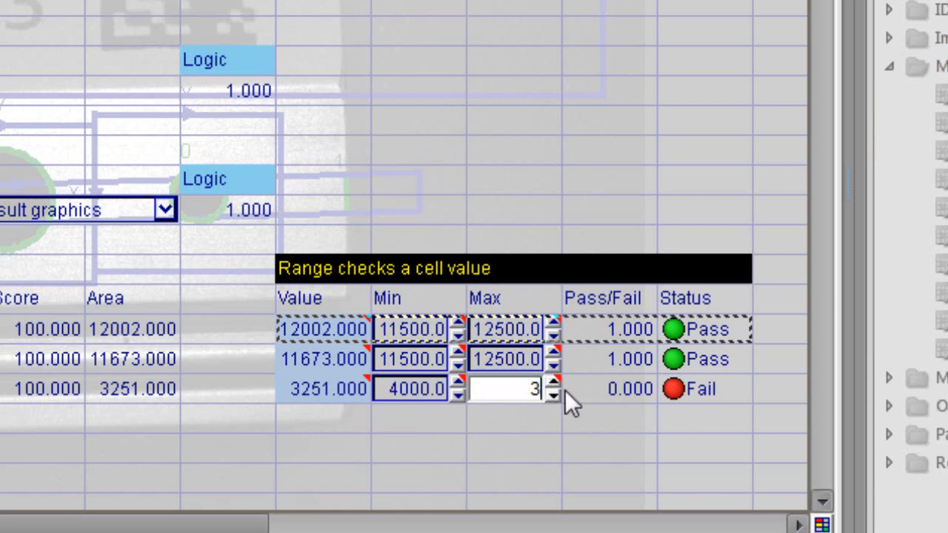
{"action": "type", "text": "000"}
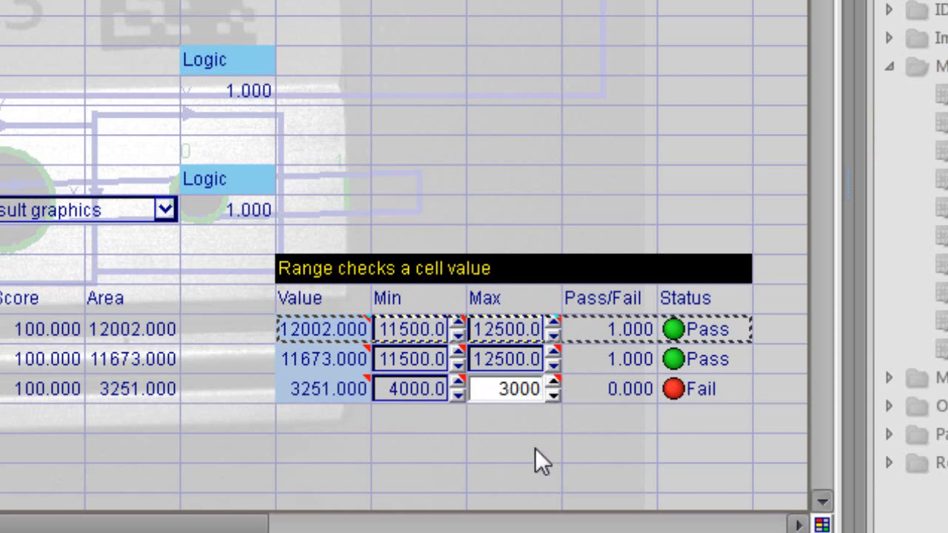
{"action": "key", "text": "Return"}
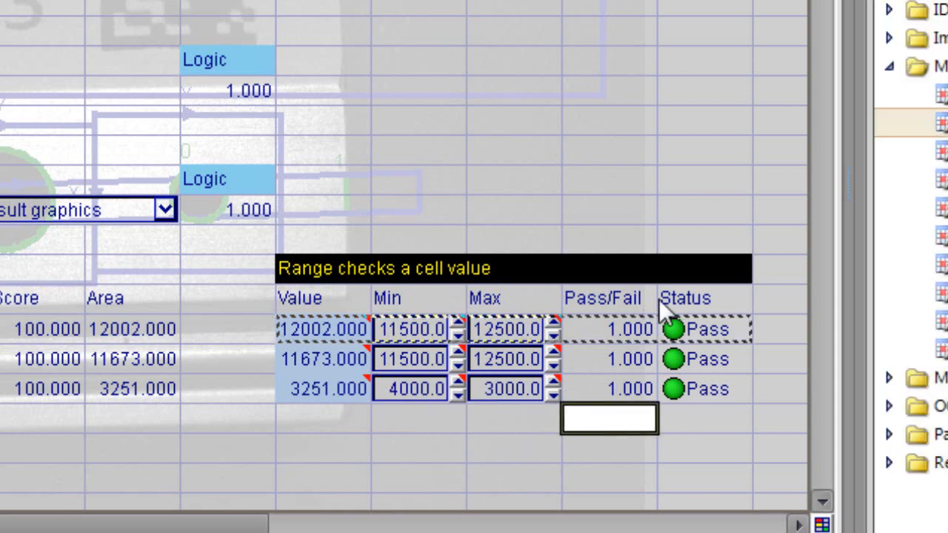
Add the label "Total:" in cell N27 below the Max limits and give it a light pink background.
{"action": "left_click", "coordinate": [505, 433]}
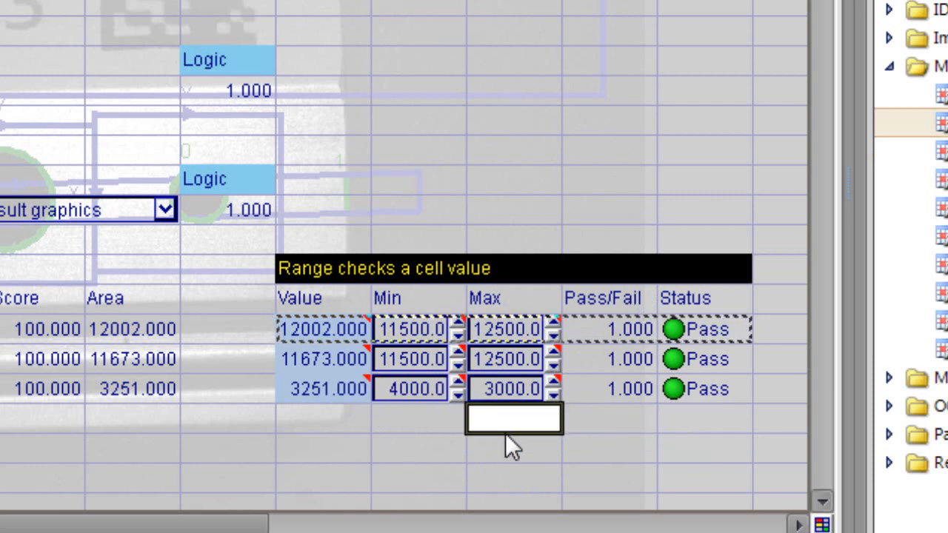
{"action": "type", "text": "1T"}
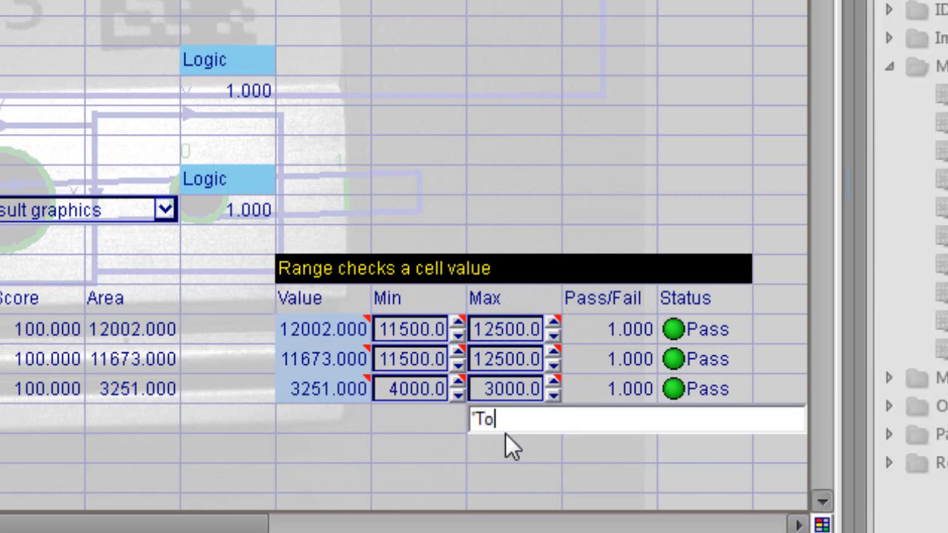
{"action": "type", "text": "otal:"}
{"action": "key", "text": "Return"}
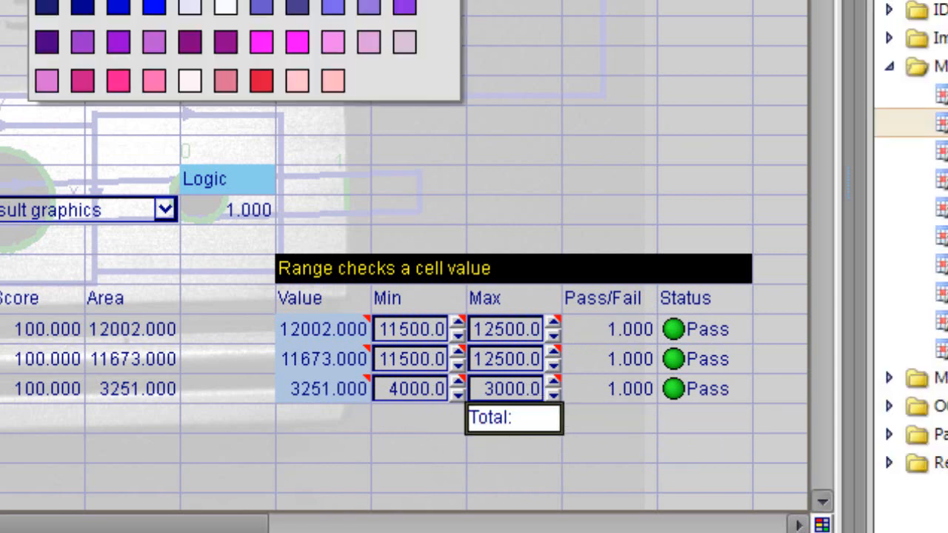
{"action": "left_click", "coordinate": [331, 78]}
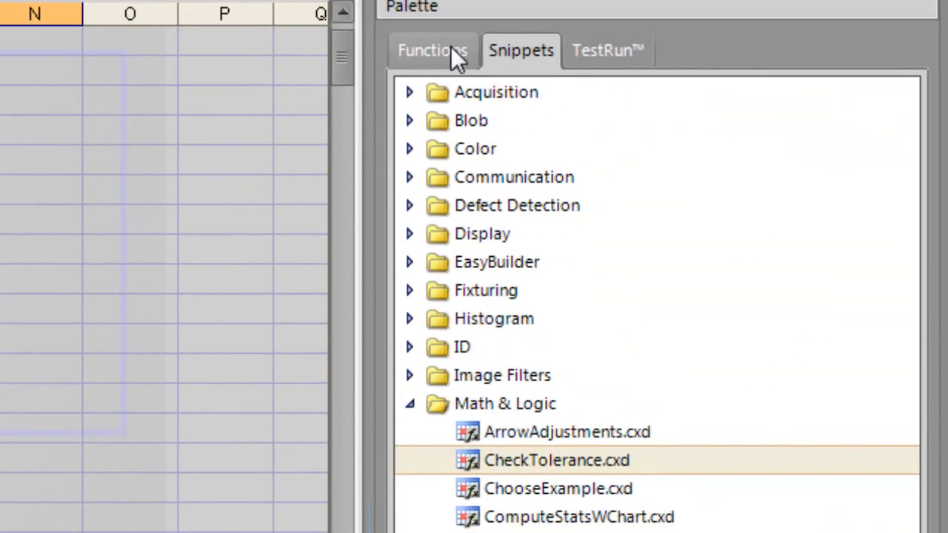
Insert an And function from the Mathematics Logic functions in cell O27, combining the Pass/Fail results O24:O26.
{"action": "left_click", "coordinate": [427, 48]}
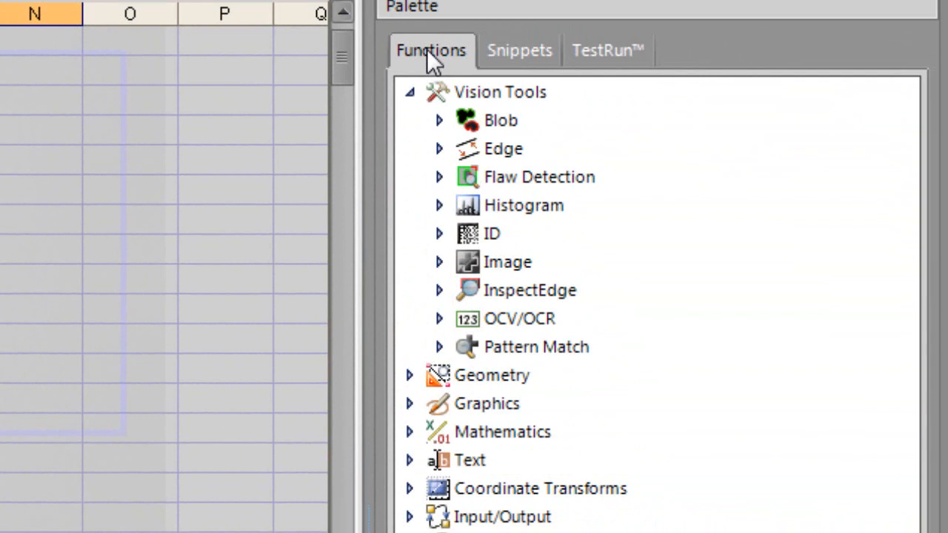
{"action": "left_click", "coordinate": [410, 432]}
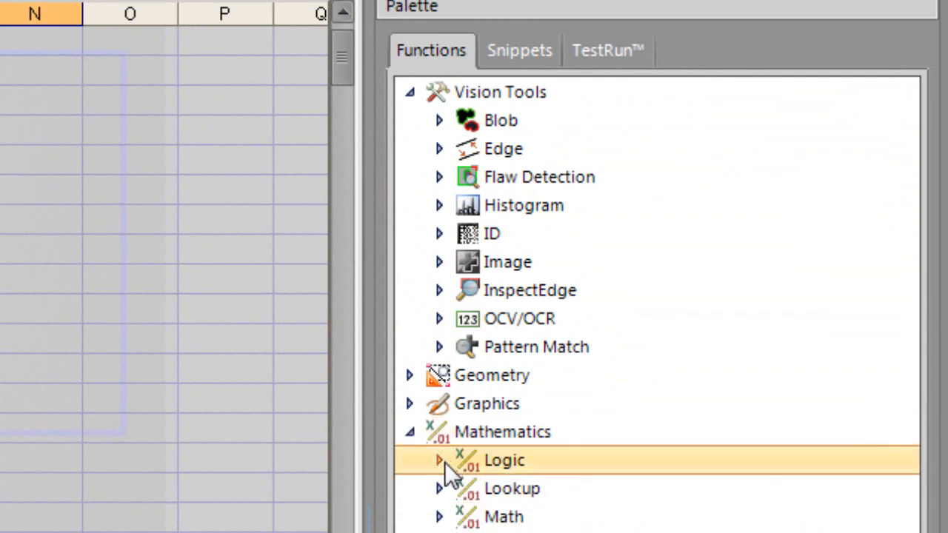
{"action": "left_click", "coordinate": [439, 516]}
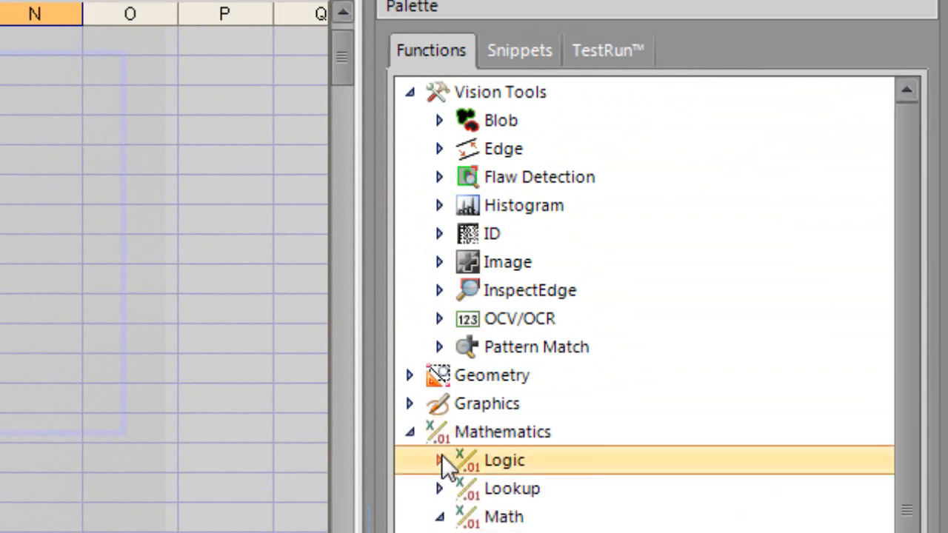
{"action": "left_click", "coordinate": [440, 460]}
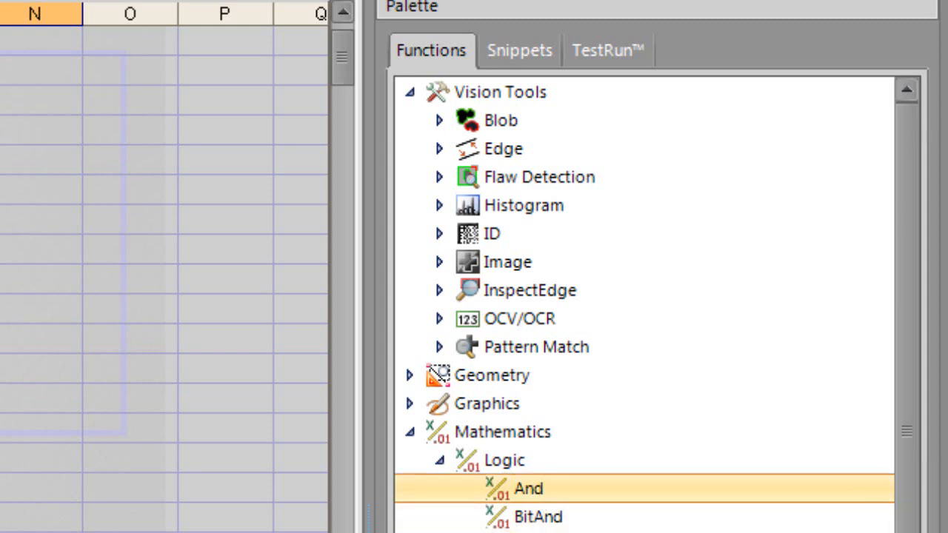
{"action": "left_click_drag", "start_coordinate": [529, 489], "coordinate": [367, 495]}
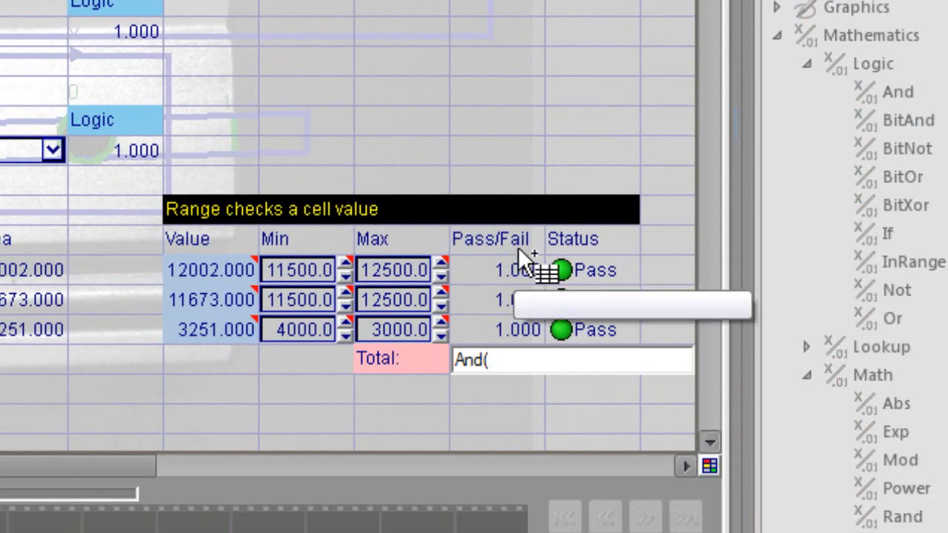
{"action": "left_click_drag", "start_coordinate": [522, 271], "coordinate": [527, 333]}
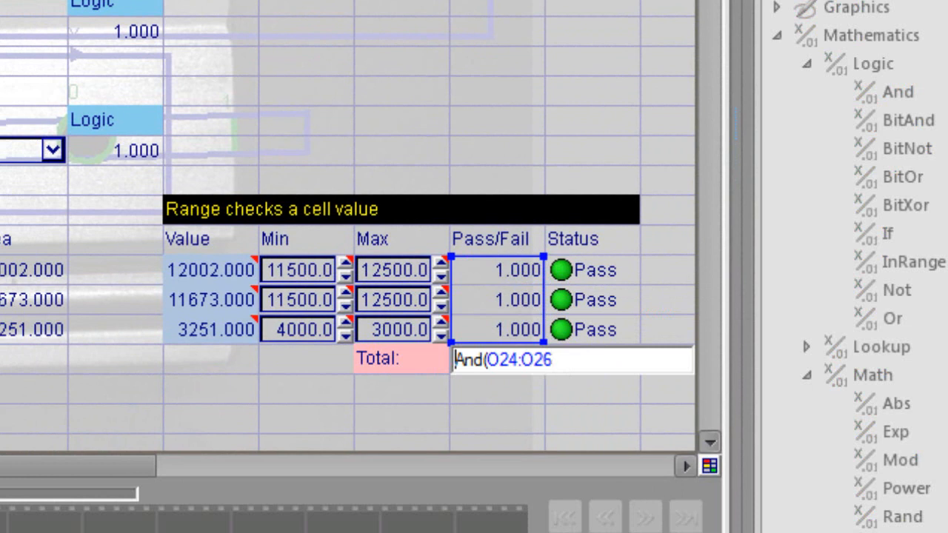
{"action": "key", "text": "Return"}
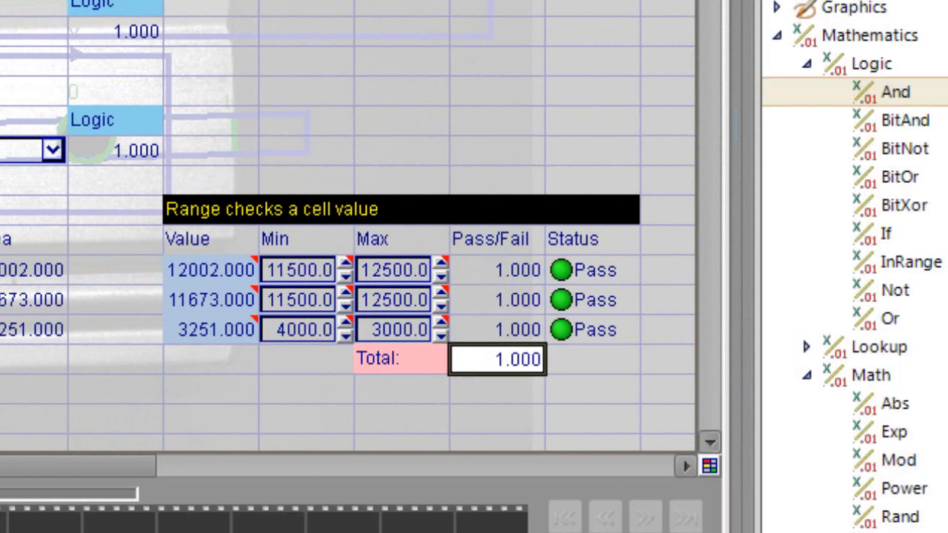
Copy the third hole's Status cell to P27 beside the total result.
{"action": "left_click", "coordinate": [573, 335]}
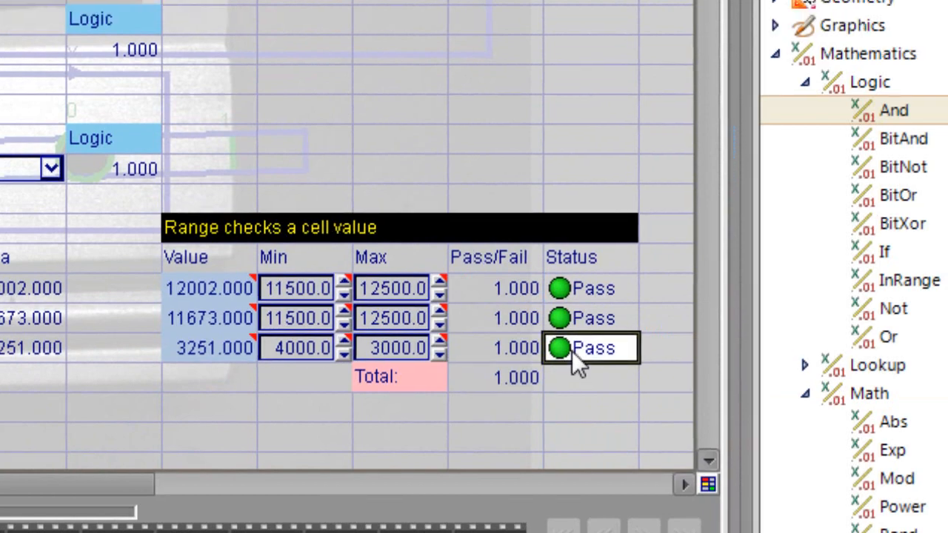
{"action": "right_click", "coordinate": [573, 335]}
{"action": "left_click", "coordinate": [648, 175]}
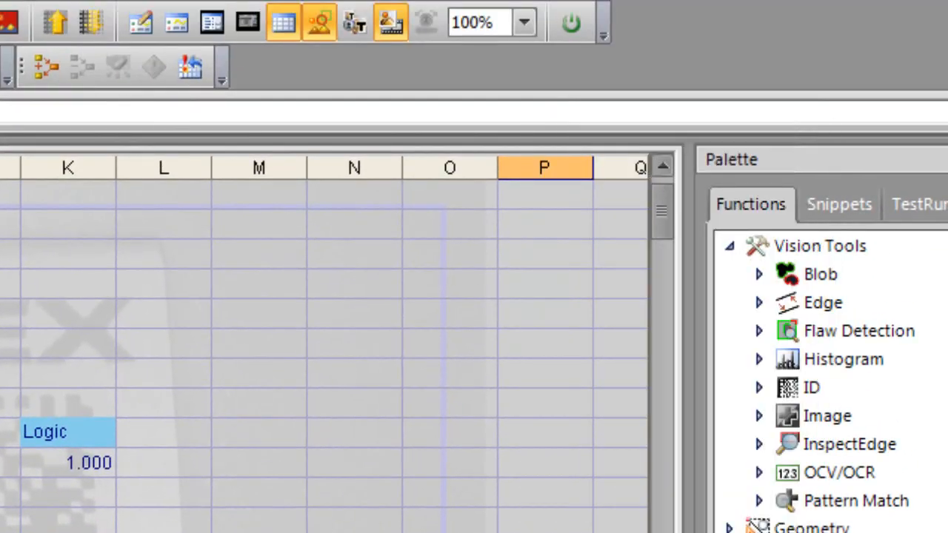
{"action": "right_click", "coordinate": [521, 506]}
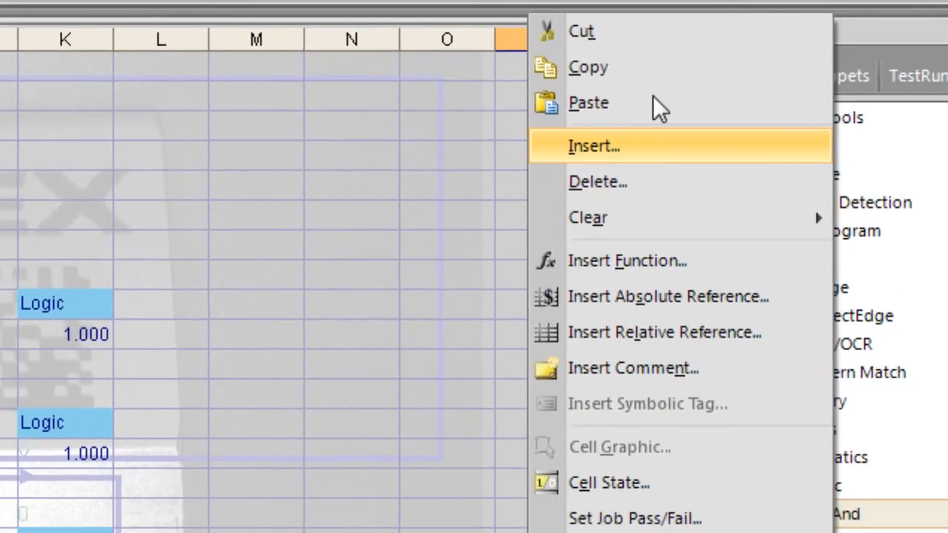
{"action": "left_click", "coordinate": [657, 230]}
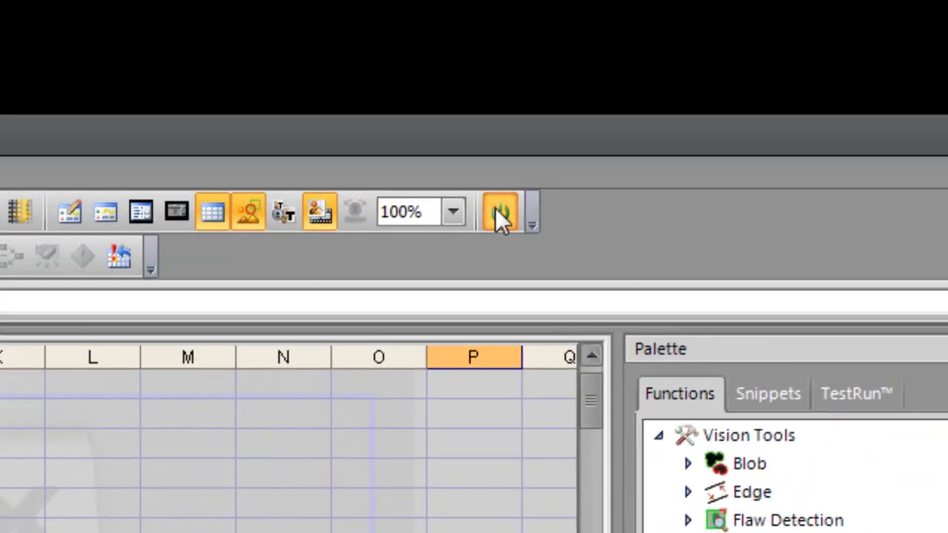
Put the sensor online and set the third hole's range limits to Min 3000 and Max 4000.
{"action": "left_click", "coordinate": [494, 207]}
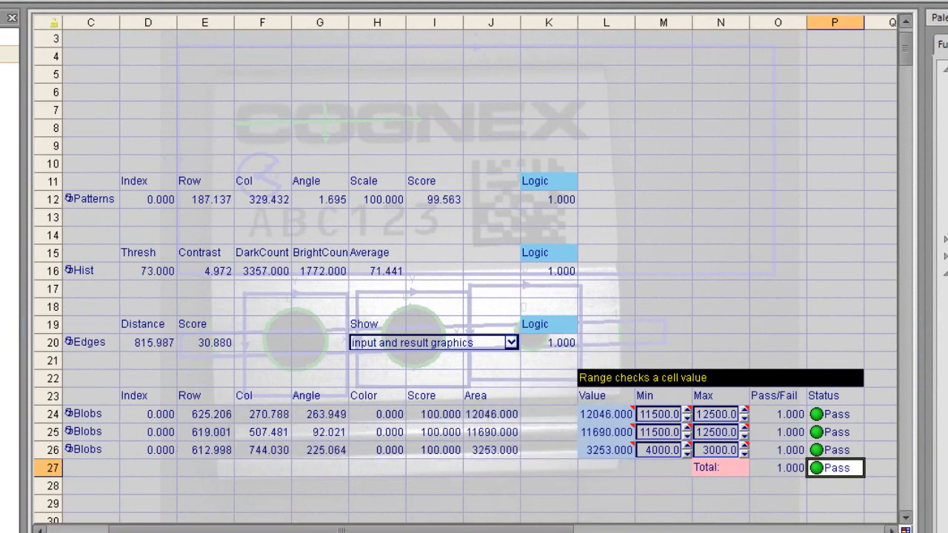
{"action": "left_click_drag", "start_coordinate": [659, 450], "coordinate": [714, 450]}
{"action": "left_click", "coordinate": [647, 449]}
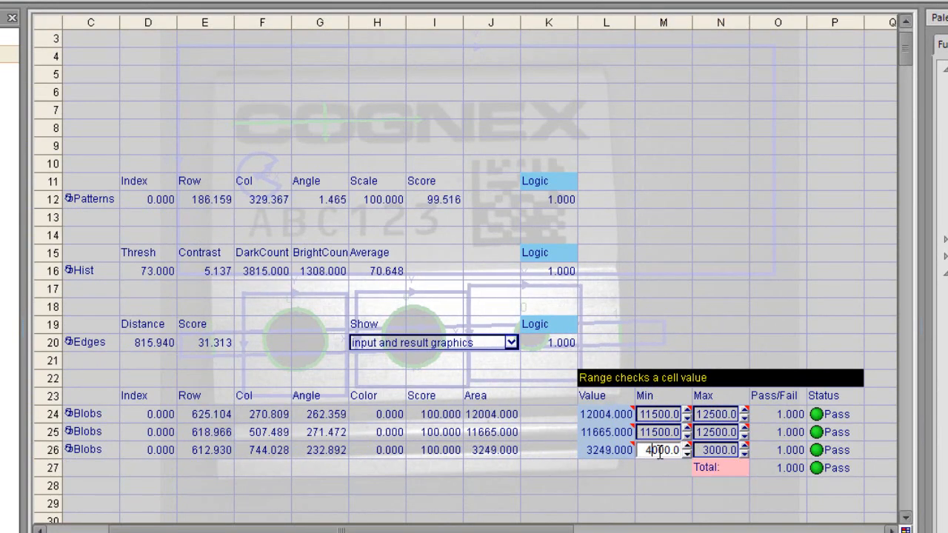
{"action": "type", "text": "3"}
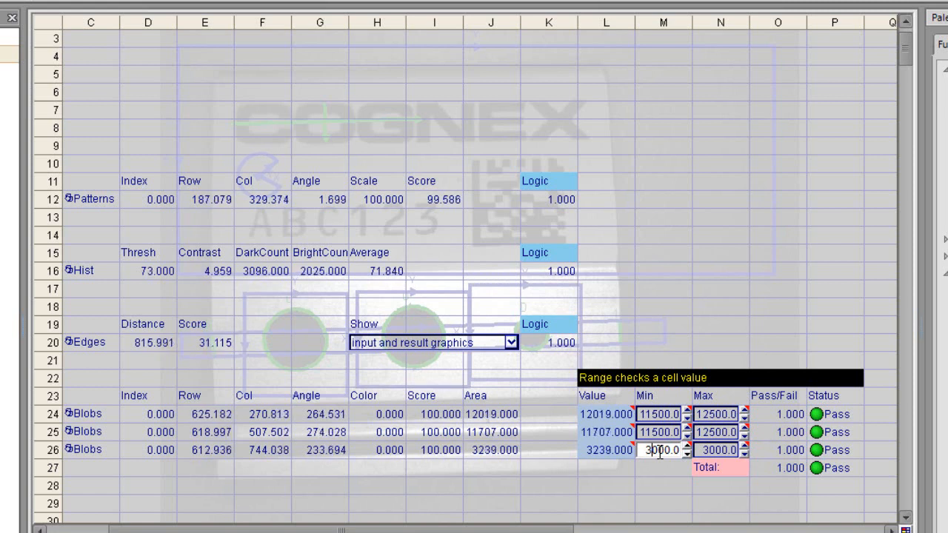
{"action": "key", "text": "Return"}
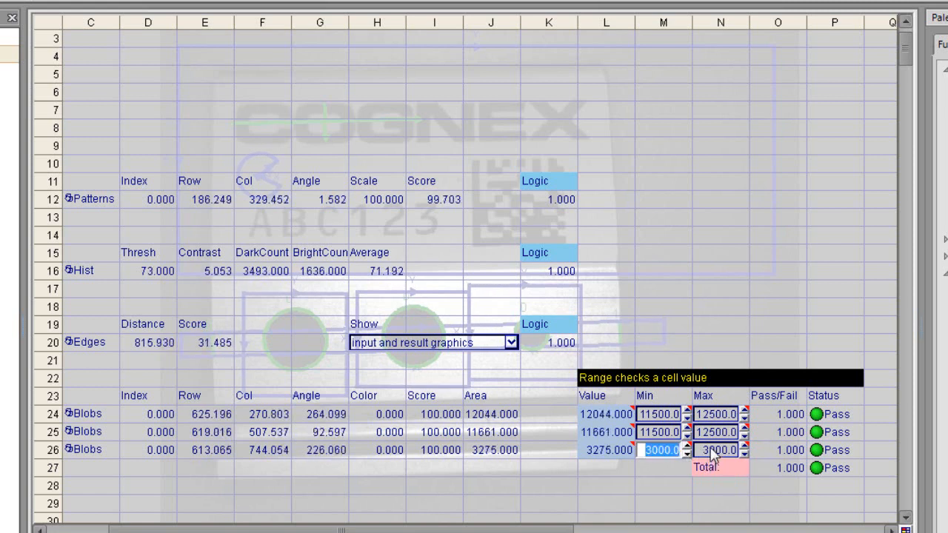
{"action": "left_click", "coordinate": [713, 453]}
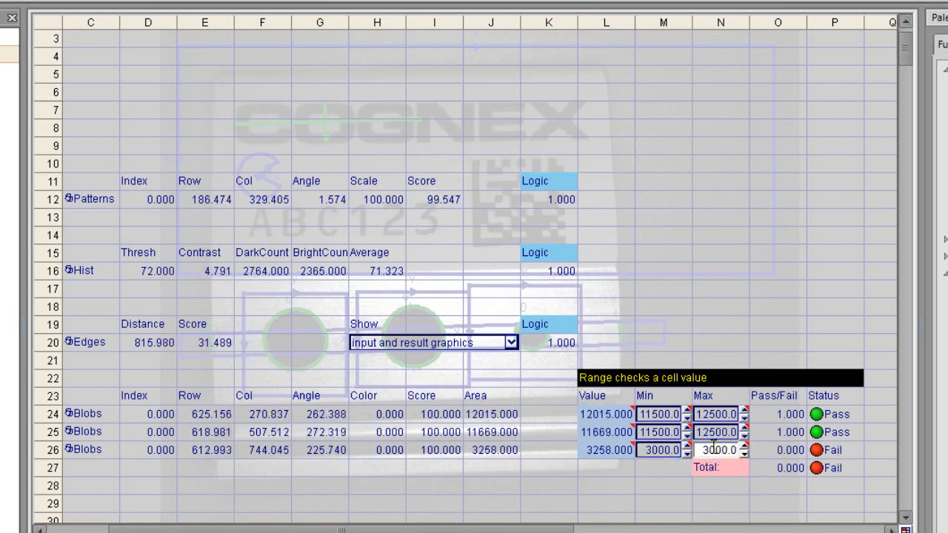
{"action": "key", "text": "BackSpace"}
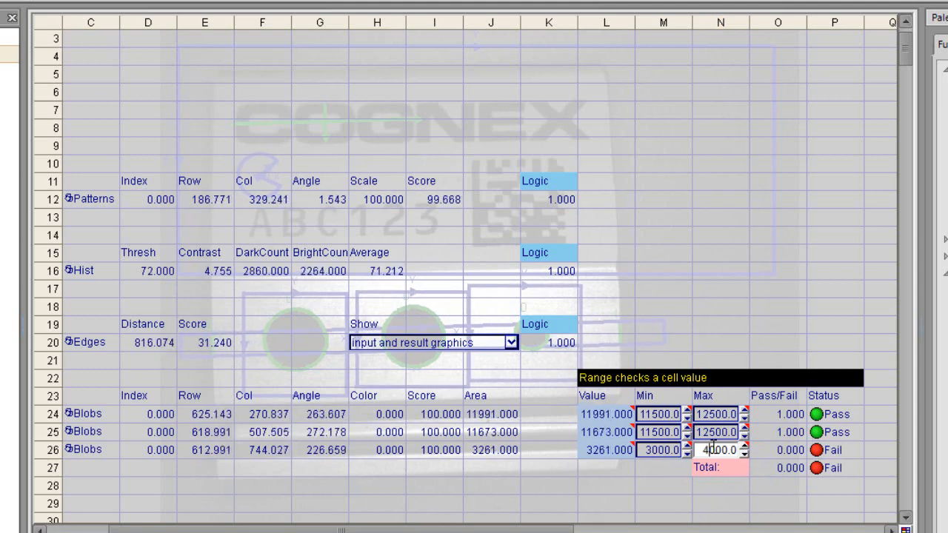
{"action": "left_click", "coordinate": [767, 506]}
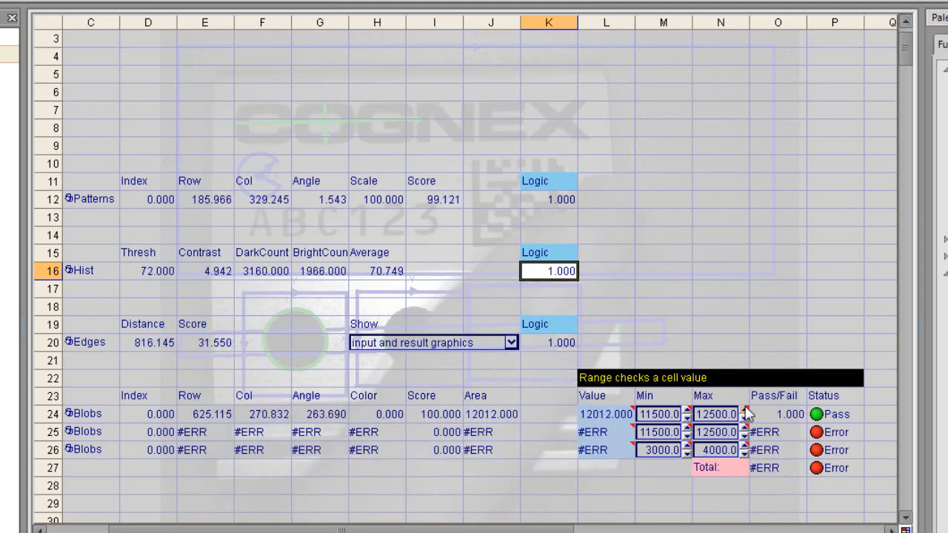
Open the comment on the first hole's Value cell L24 for editing.
{"action": "left_click", "coordinate": [777, 468]}
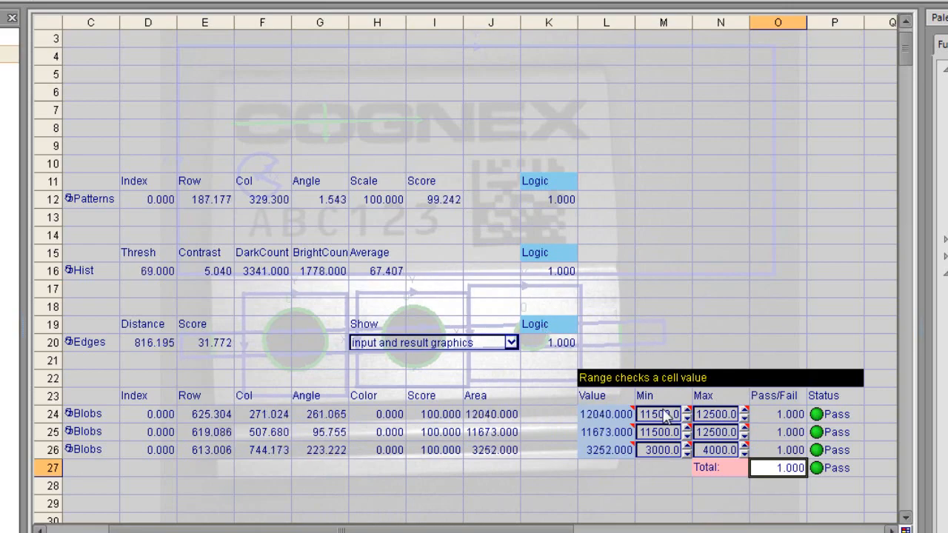
{"action": "mouse_move", "coordinate": [629, 421]}
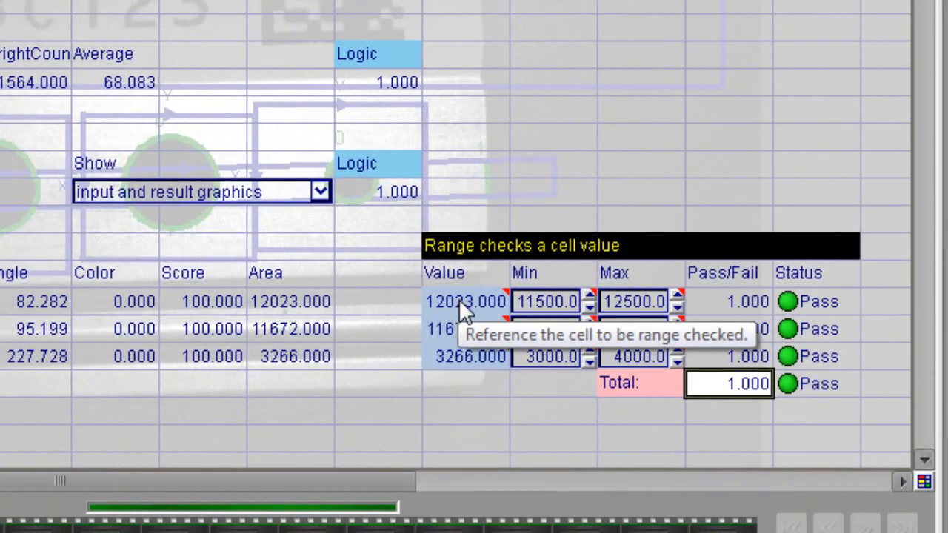
{"action": "left_click", "coordinate": [470, 340]}
{"action": "right_click", "coordinate": [470, 340]}
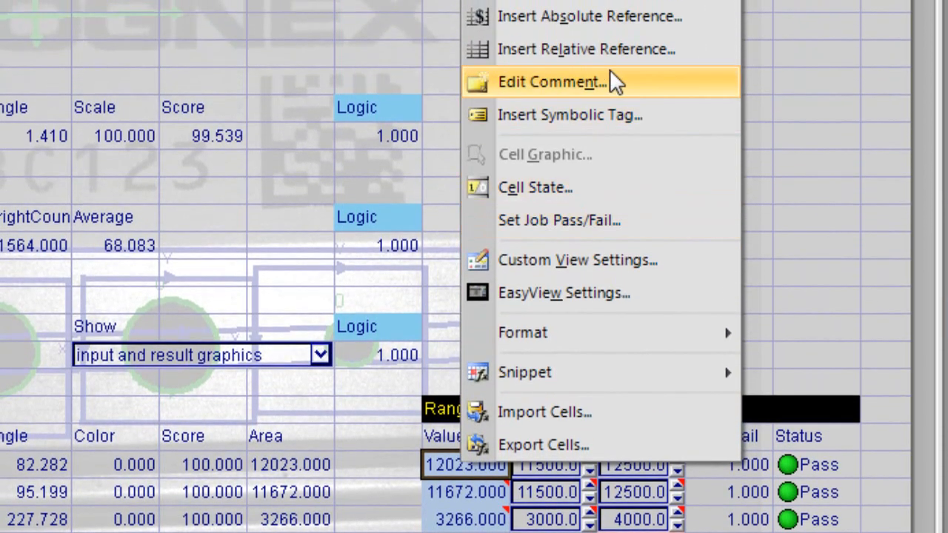
{"action": "left_click", "coordinate": [569, 80]}
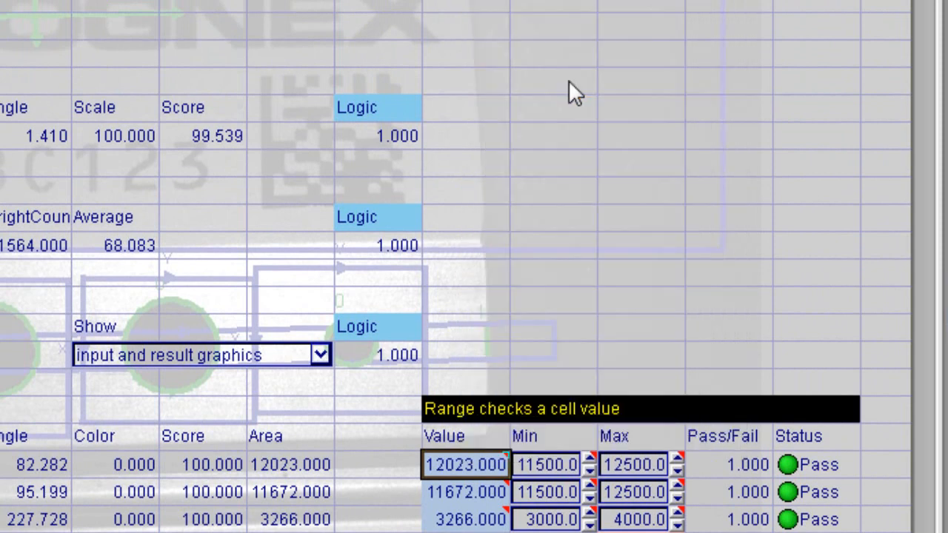
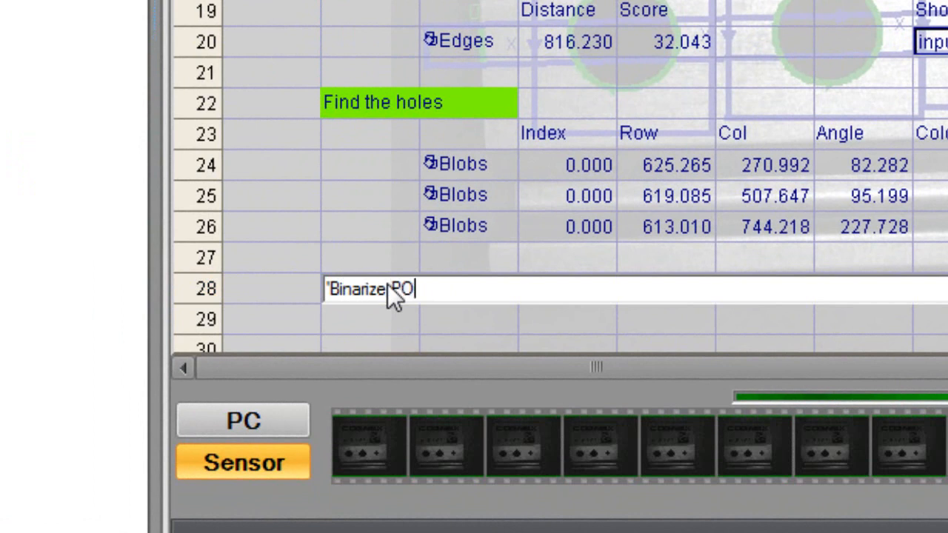
Enter the label "Binarize Part" in cell B28 and give it the same green background as the other section labels.
{"action": "type", "text": "art"}
{"action": "key", "text": "Return"}
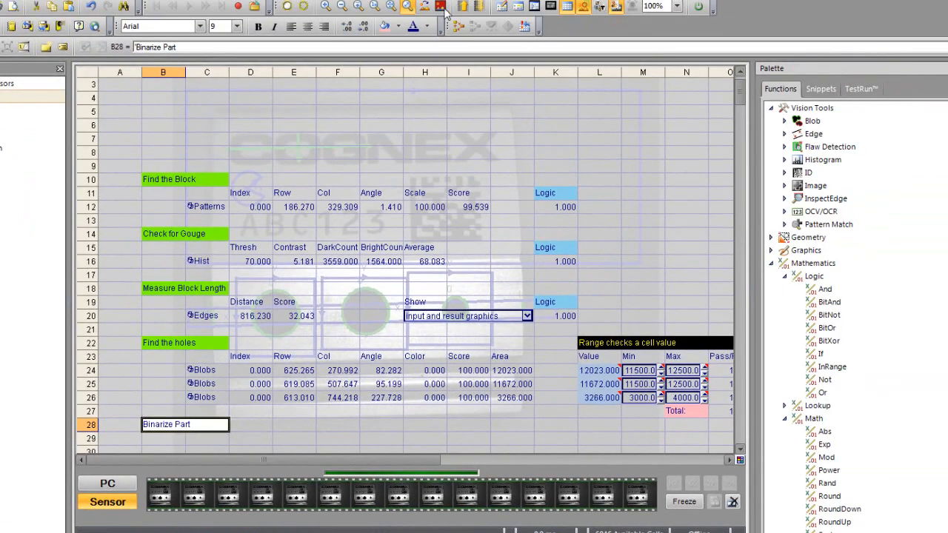
{"action": "left_click", "coordinate": [398, 26]}
{"action": "left_click", "coordinate": [386, 152]}
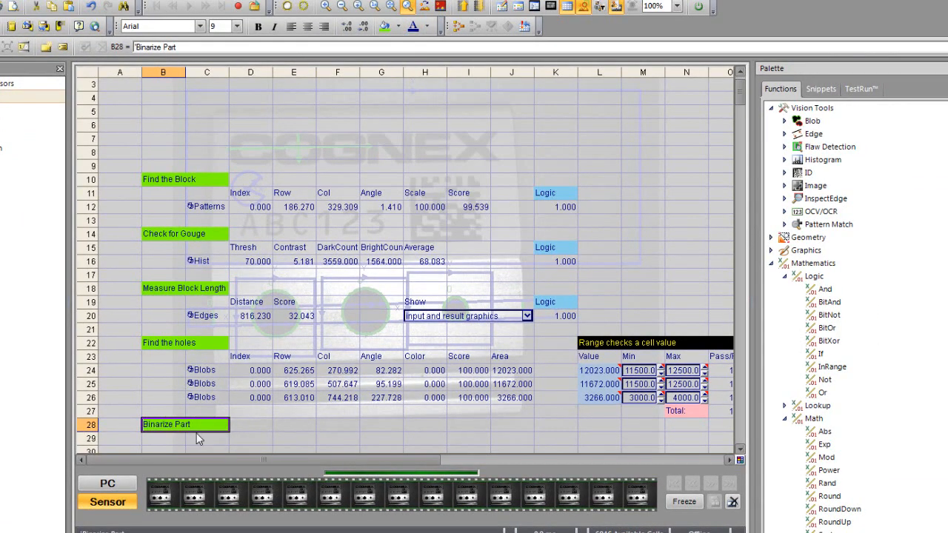
Insert a PointFilter function from the Image vision tools in cell C30 below the "Binarize Part" label.
{"action": "left_click_drag", "start_coordinate": [739, 93], "coordinate": [738, 98]}
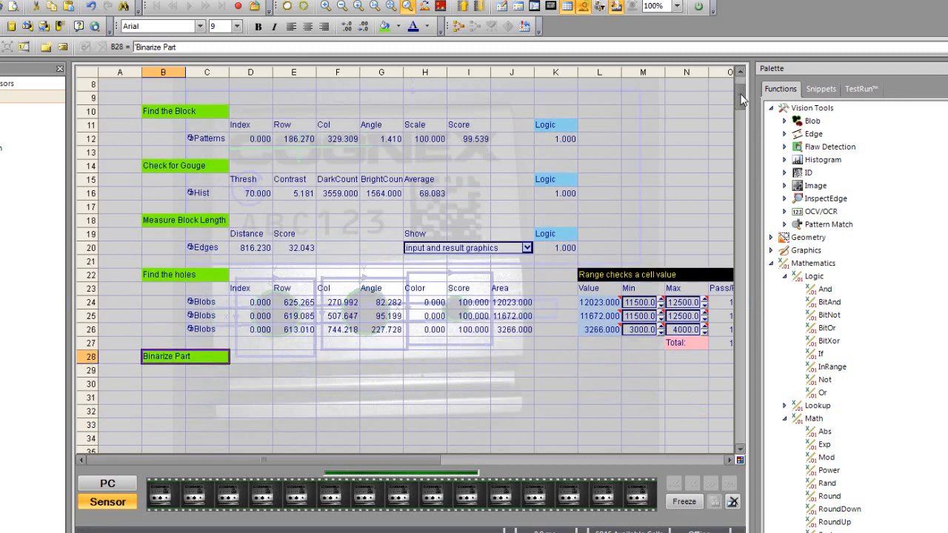
{"action": "left_click", "coordinate": [566, 8]}
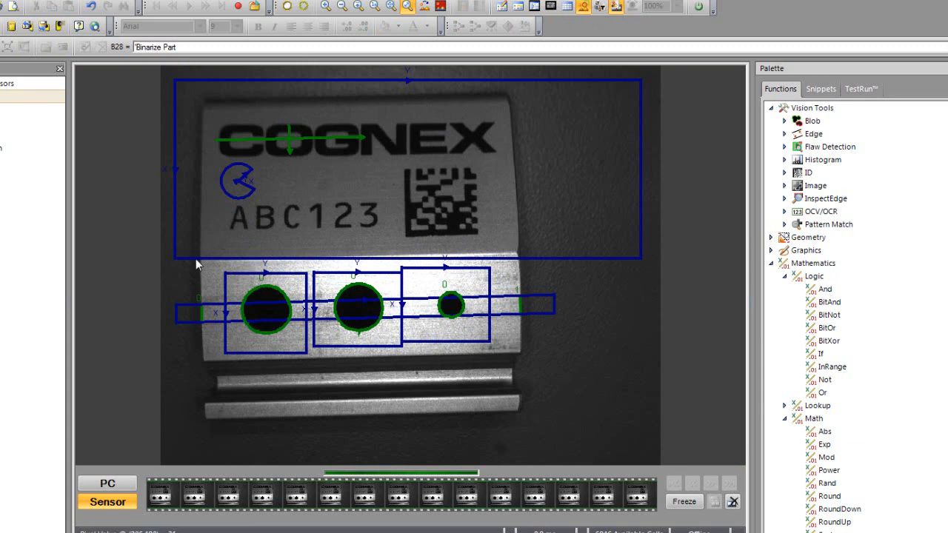
{"action": "left_click", "coordinate": [568, 6]}
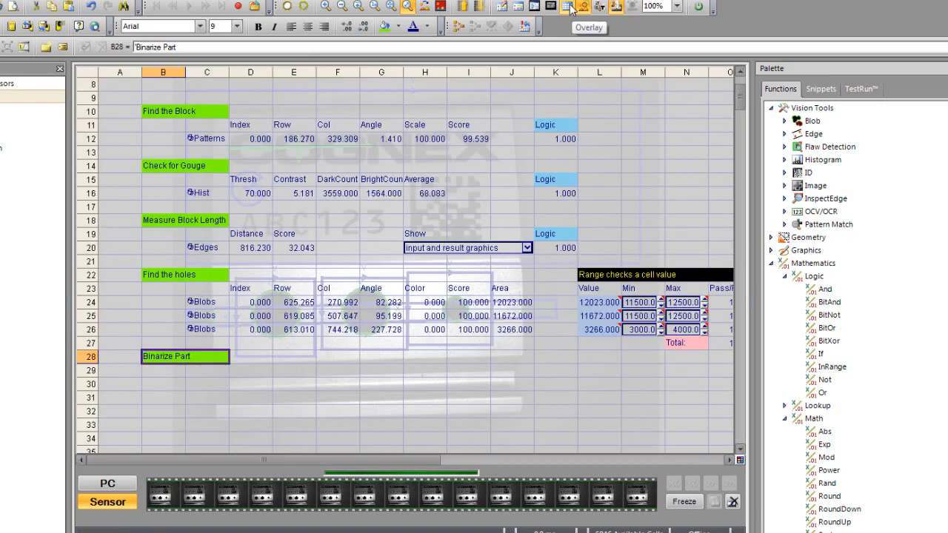
{"action": "left_click", "coordinate": [210, 385]}
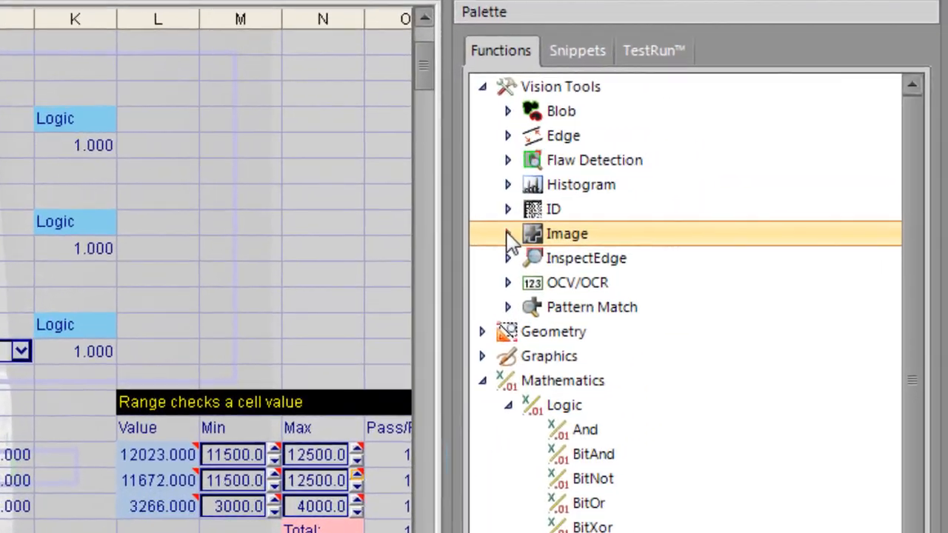
{"action": "left_click", "coordinate": [785, 186]}
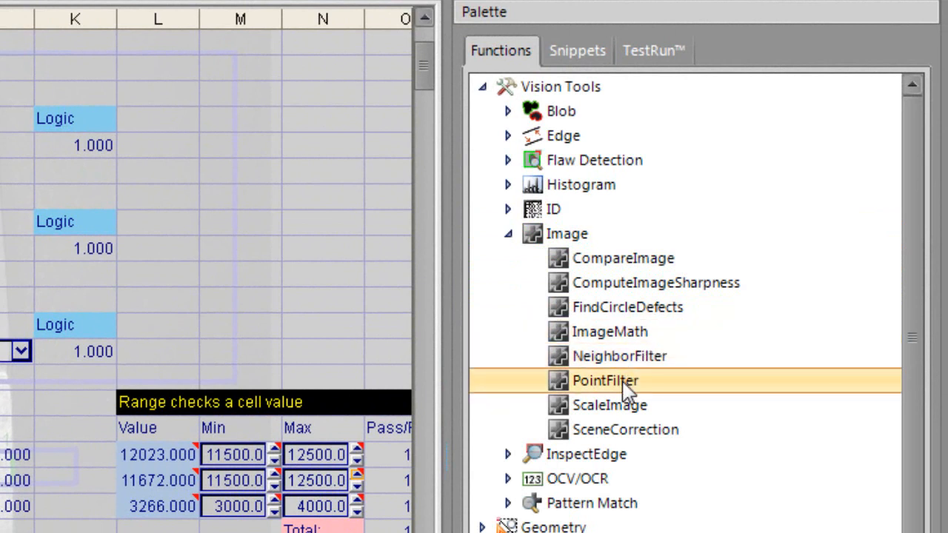
{"action": "mouse_move", "coordinate": [624, 391]}
{"action": "left_click_drag", "start_coordinate": [625, 389], "coordinate": [254, 279]}
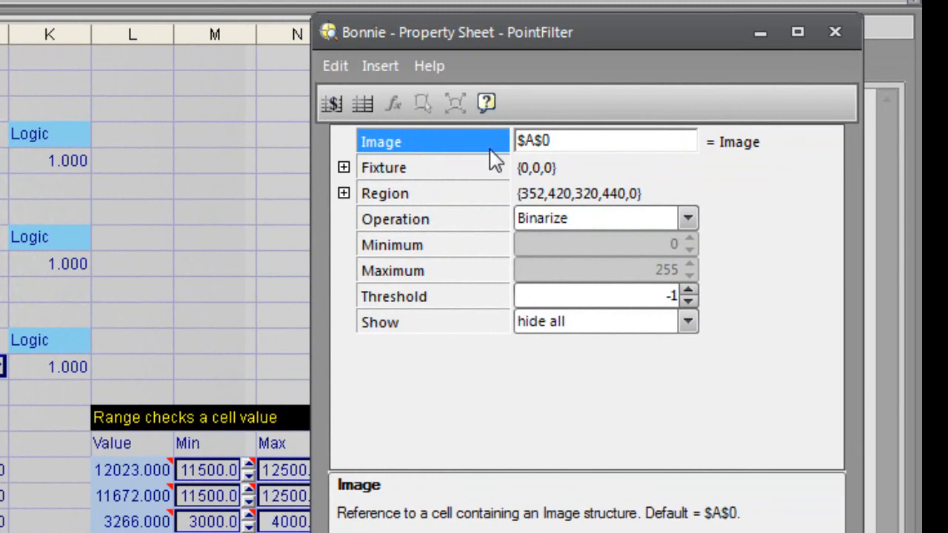
Reference the PointFilter fixture's Row, Column and Theta to the block pattern results in E12:G12.
{"action": "left_click", "coordinate": [343, 168]}
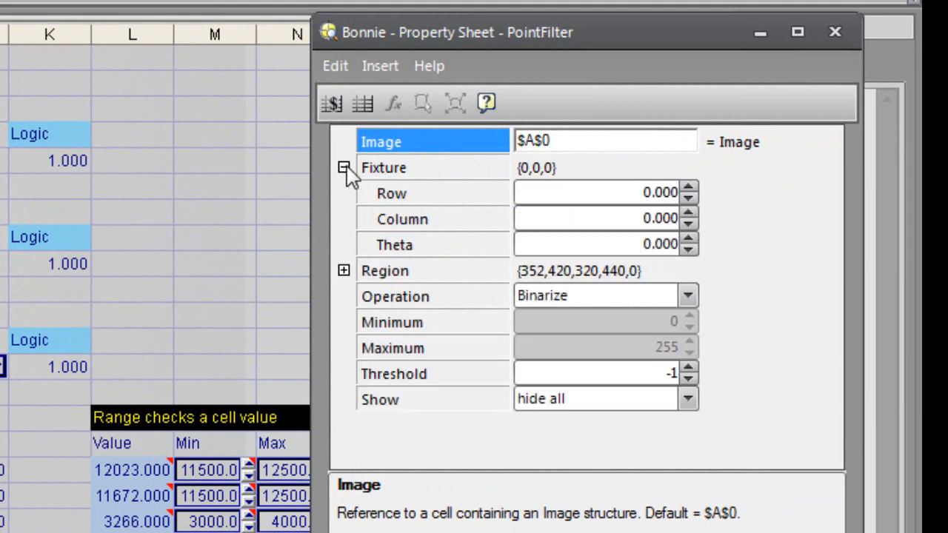
{"action": "left_click", "coordinate": [408, 168]}
{"action": "left_click", "coordinate": [397, 193]}
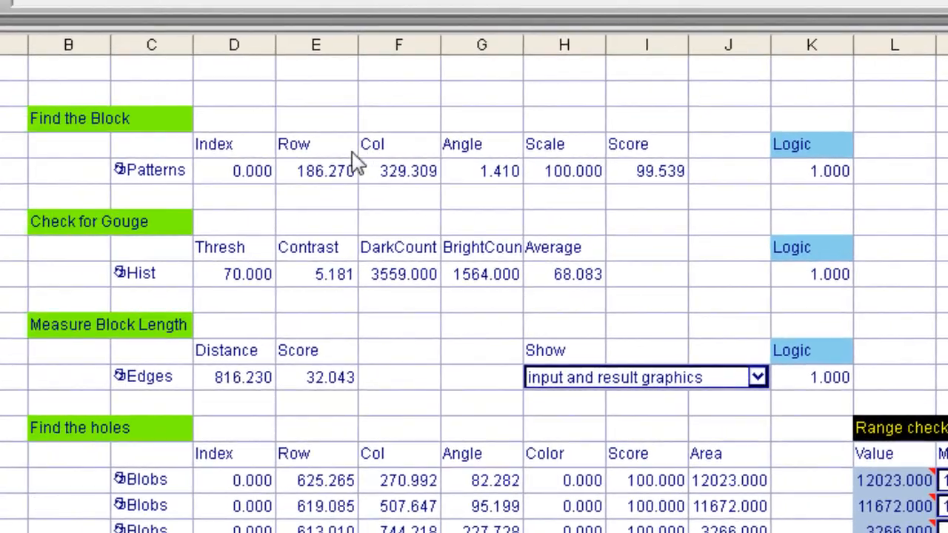
{"action": "left_click_drag", "start_coordinate": [324, 180], "coordinate": [502, 180]}
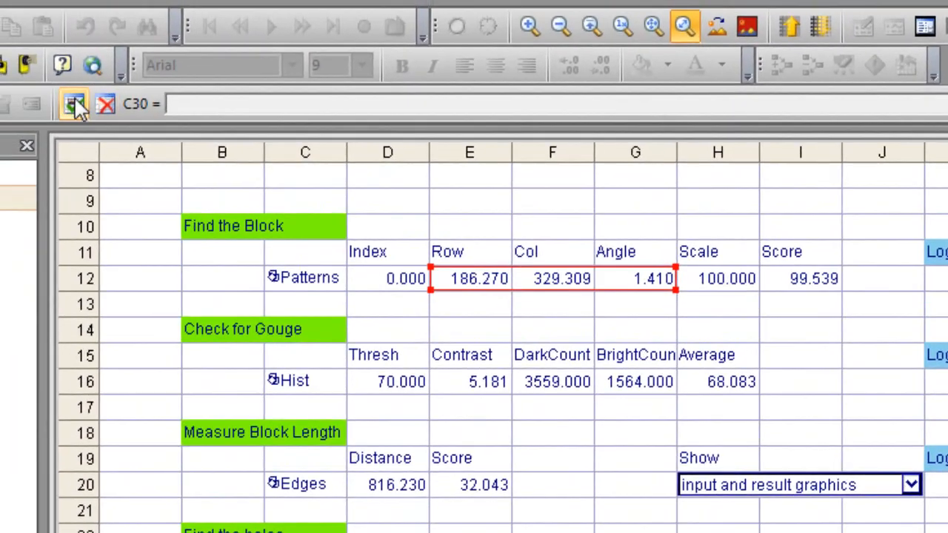
{"action": "left_click", "coordinate": [77, 106]}
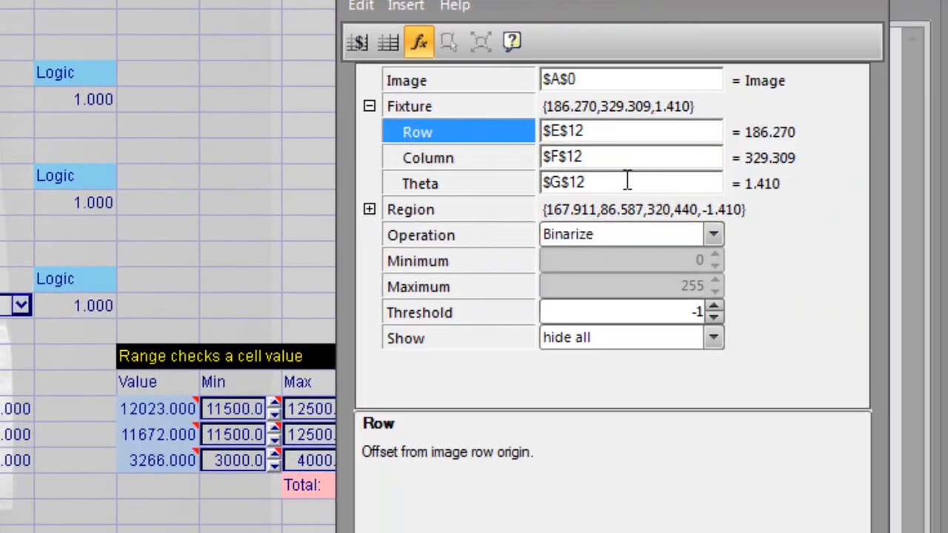
Move and enlarge the PointFilter region to enclose the whole block, about 829 high by 855 wide, and hide the spreadsheet overlay.
{"action": "left_click", "coordinate": [568, 234]}
{"action": "left_click_drag", "start_coordinate": [427, 271], "coordinate": [317, 94]}
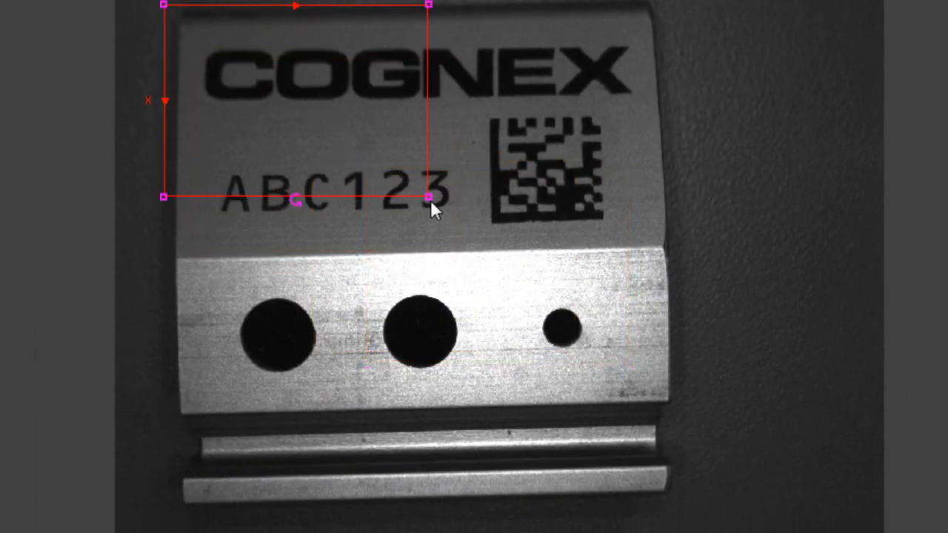
{"action": "left_click_drag", "start_coordinate": [429, 196], "coordinate": [675, 502]}
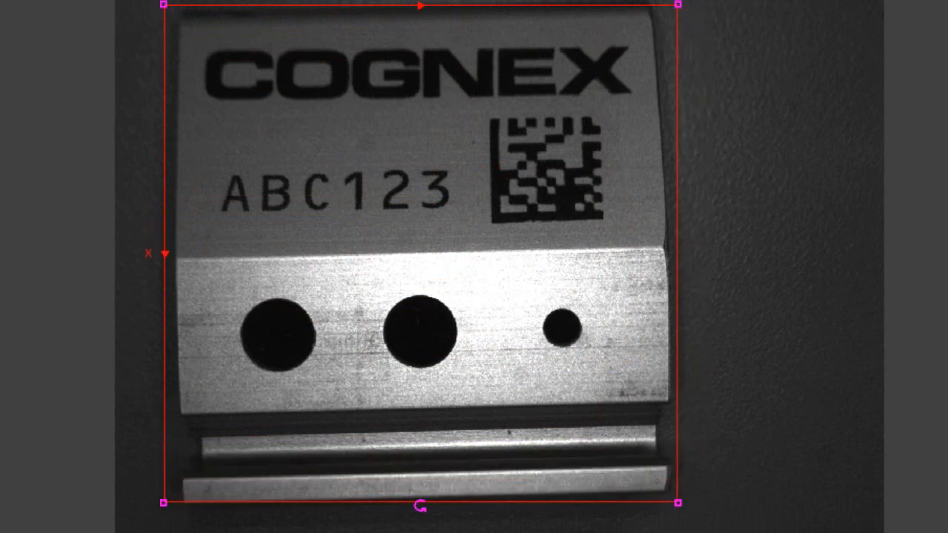
{"action": "key", "text": "Return"}
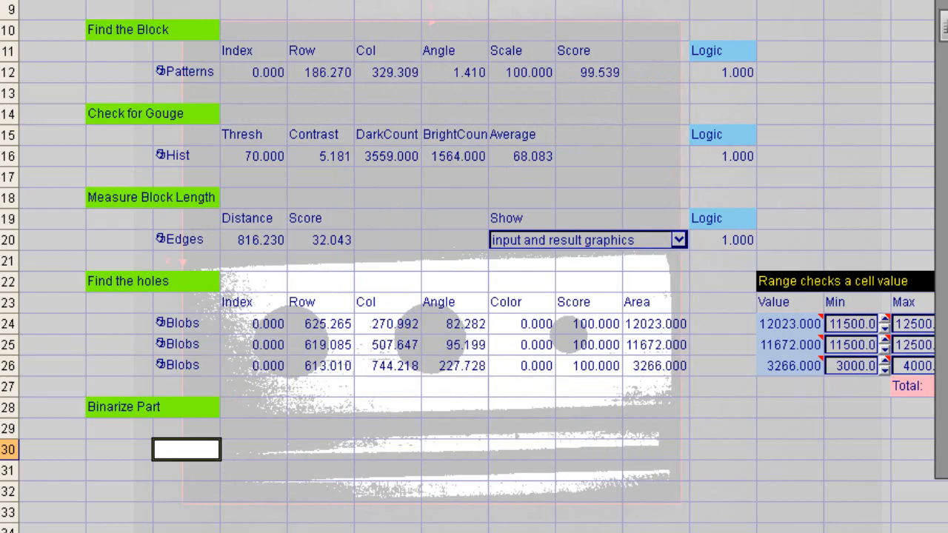
{"action": "key", "text": "F9"}
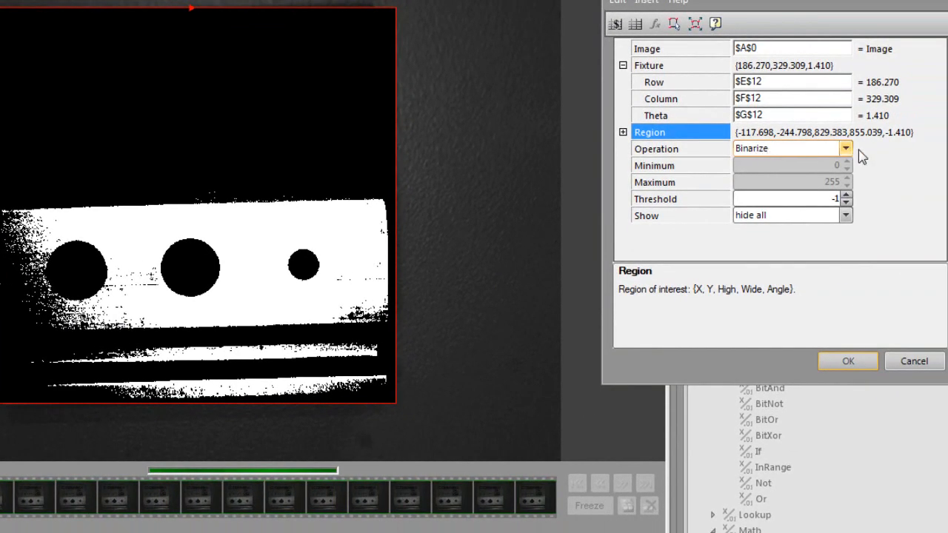
Try thresholds of 128 and 140 for the PointFilter's Binarize operation.
{"action": "left_click", "coordinate": [822, 198]}
{"action": "key", "text": "BackSpace"}
{"action": "key", "text": "BackSpace"}
{"action": "left_click_drag", "start_coordinate": [825, 198], "coordinate": [858, 200]}
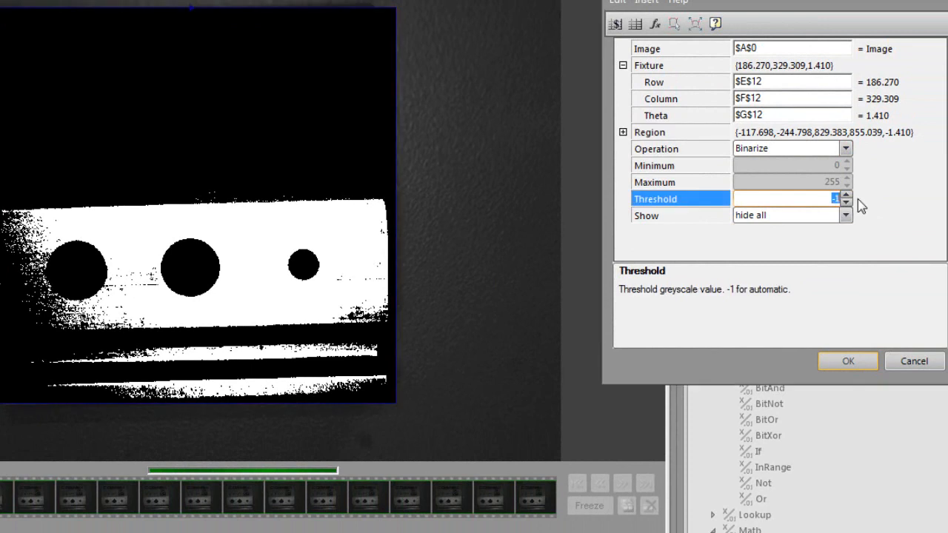
{"action": "type", "text": "128"}
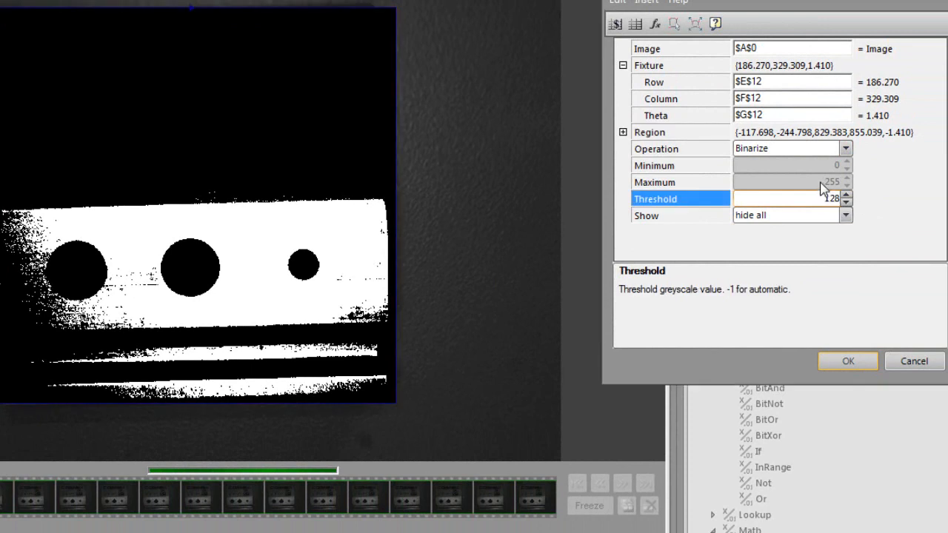
{"action": "left_click", "coordinate": [811, 97]}
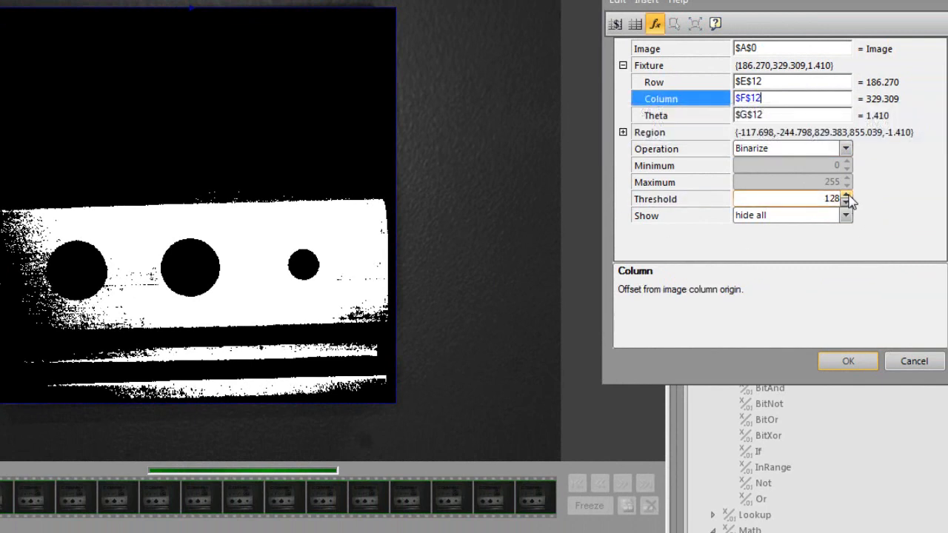
{"action": "left_click", "coordinate": [821, 199]}
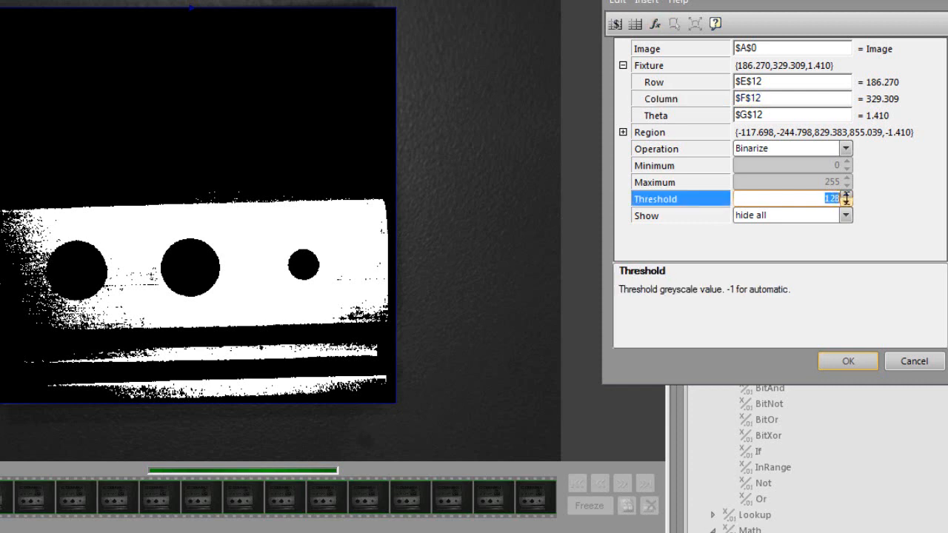
{"action": "type", "text": "140"}
{"action": "left_click", "coordinate": [802, 90]}
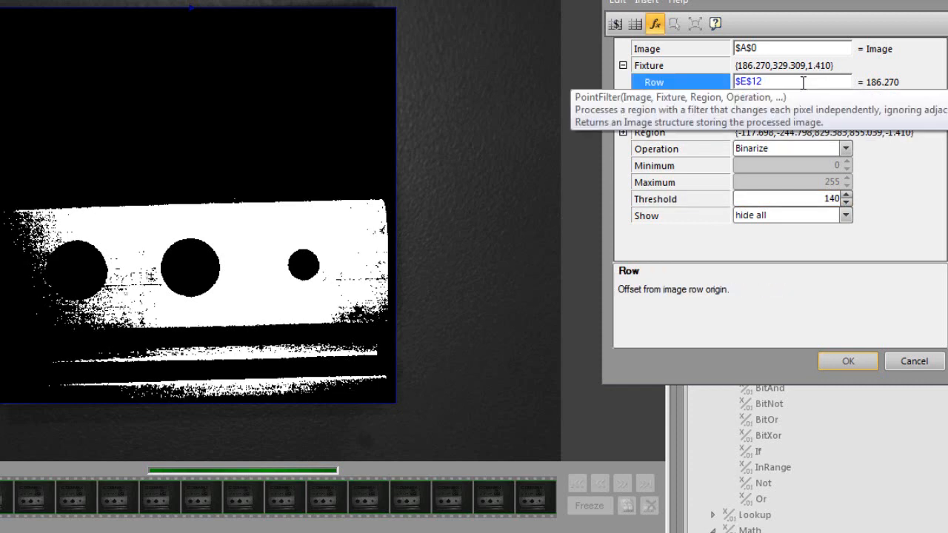
Set the PointFilter's Binarize threshold to 100.
{"action": "left_click", "coordinate": [822, 201]}
{"action": "left_click_drag", "start_coordinate": [821, 201], "coordinate": [870, 196]}
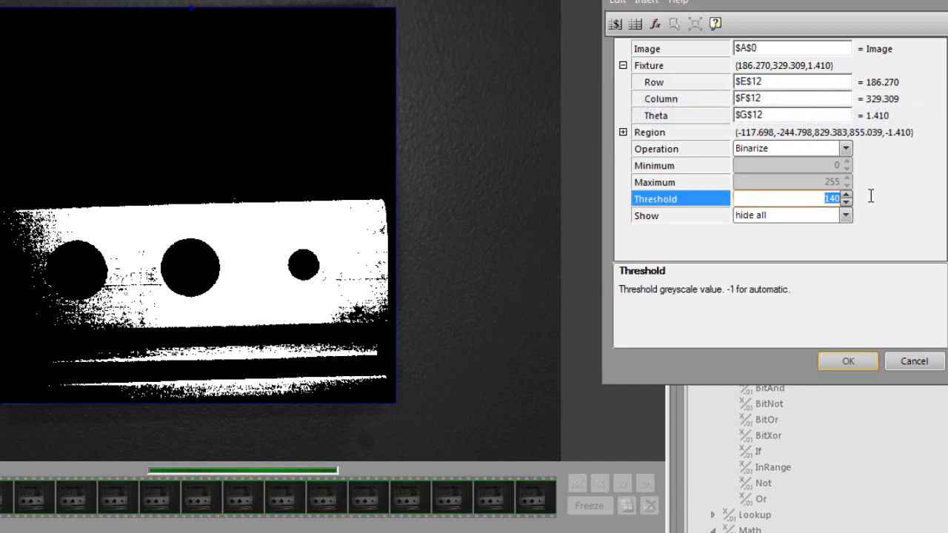
{"action": "type", "text": "10"}
{"action": "left_click", "coordinate": [831, 104]}
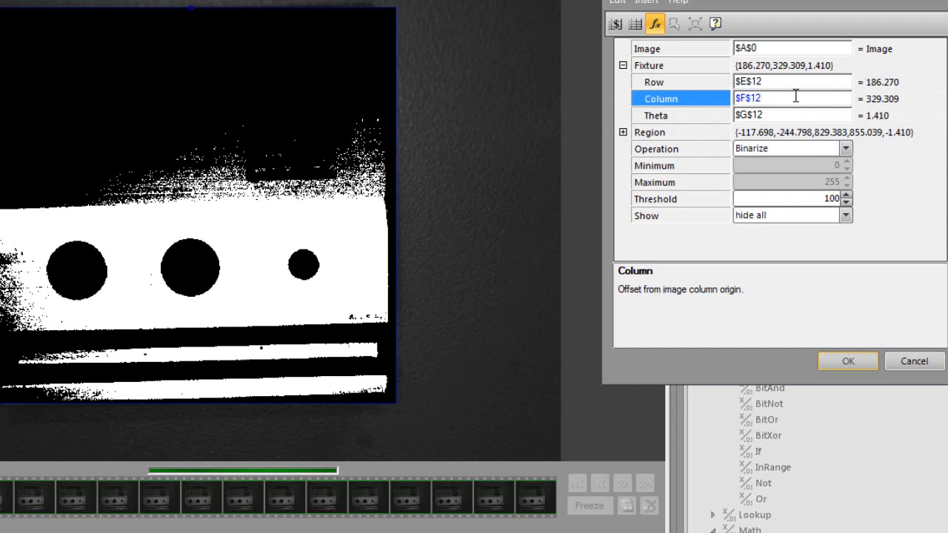
Try a threshold of 75 for the PointFilter's Binarize operation.
{"action": "left_click", "coordinate": [818, 198]}
{"action": "left_click_drag", "start_coordinate": [818, 198], "coordinate": [866, 198]}
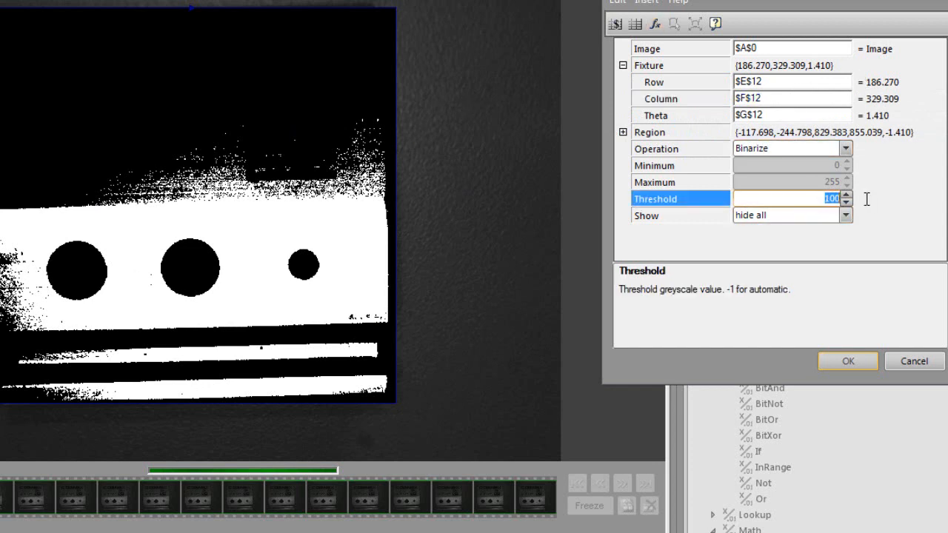
{"action": "type", "text": "75"}
{"action": "left_click", "coordinate": [830, 93]}
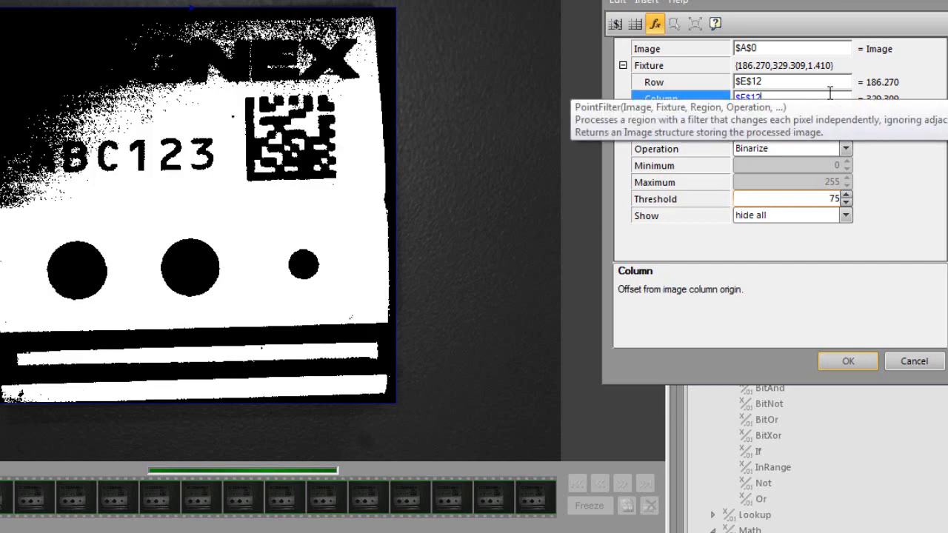
Set the PointFilter's Binarize threshold to 102 and accept the property sheet.
{"action": "left_click", "coordinate": [824, 198]}
{"action": "type", "text": "102"}
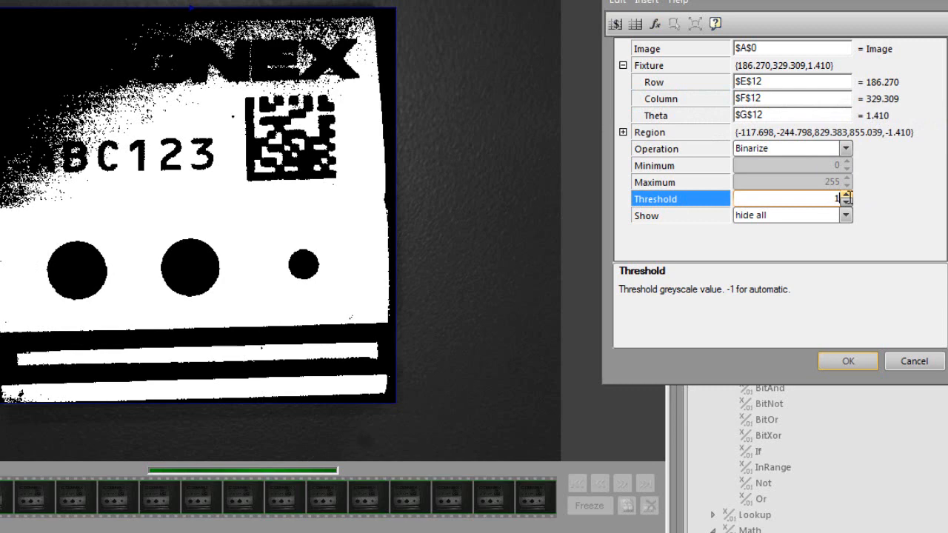
{"action": "left_click", "coordinate": [816, 117]}
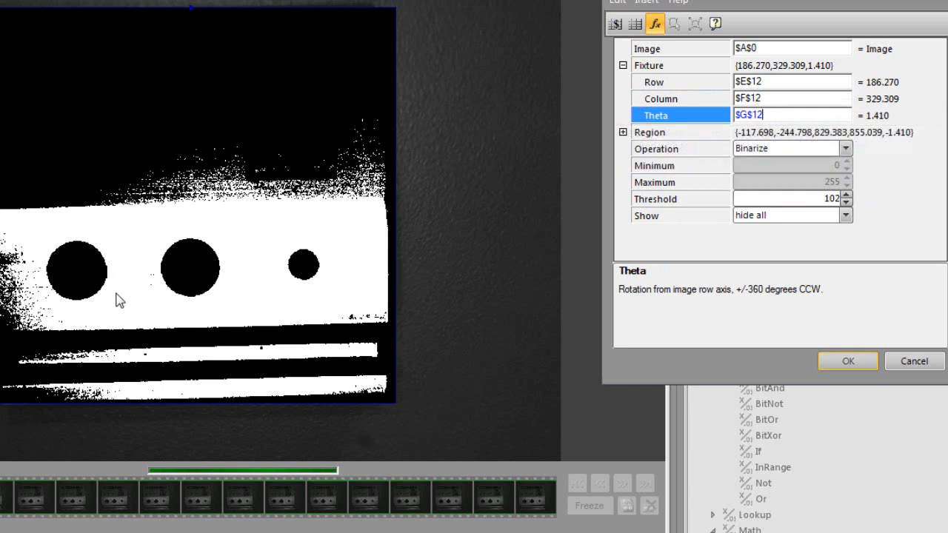
{"action": "left_click", "coordinate": [702, 83]}
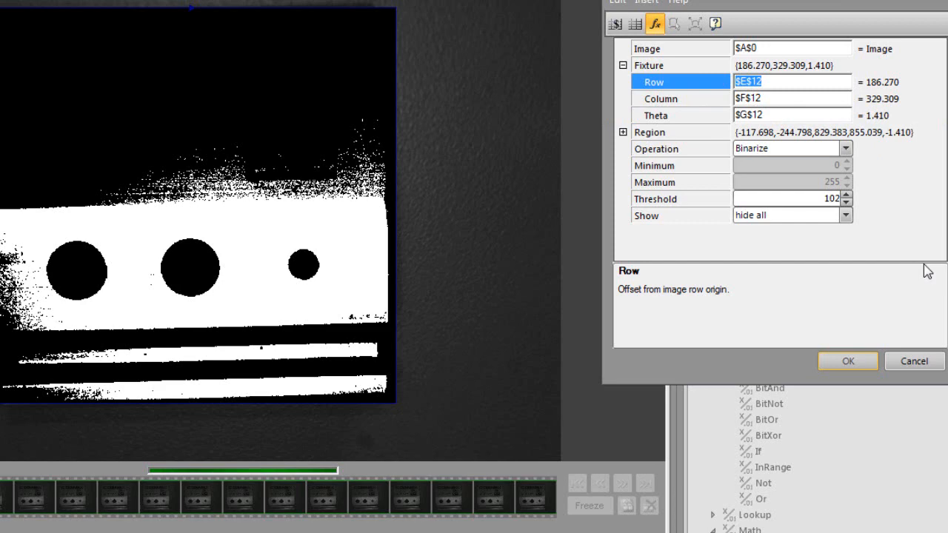
{"action": "left_click", "coordinate": [850, 363]}
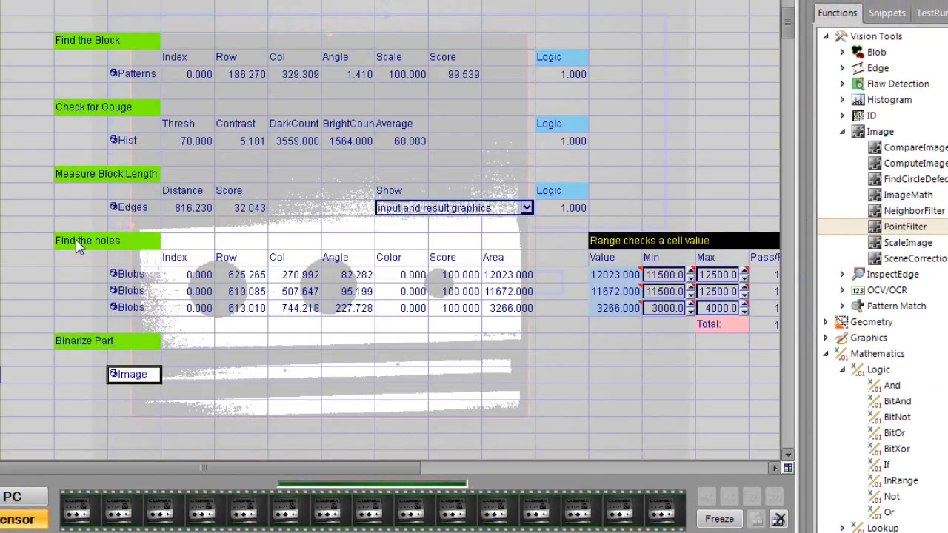
Compare the original and binarized views by selecting D30 and the PointFilter cell C30, and update the inspection with a new image.
{"action": "left_click", "coordinate": [208, 381]}
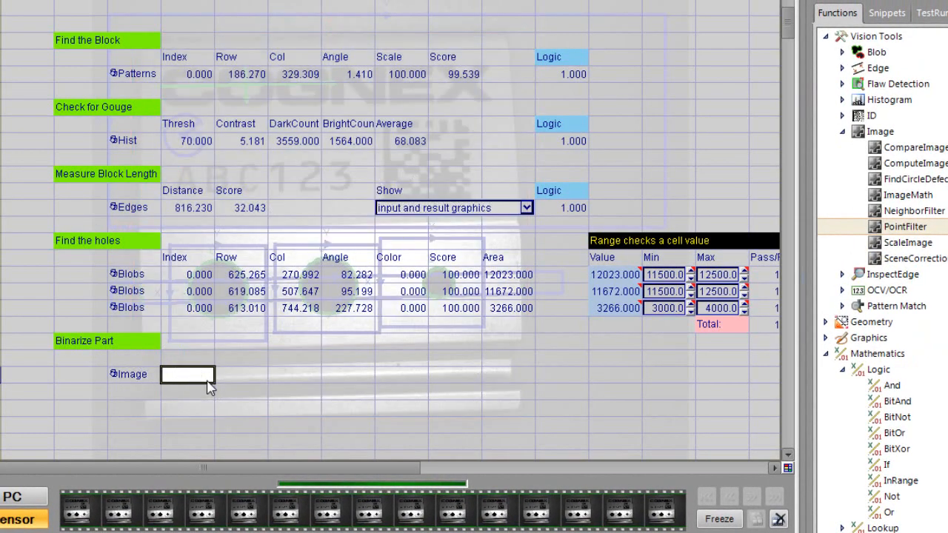
{"action": "left_click", "coordinate": [133, 374]}
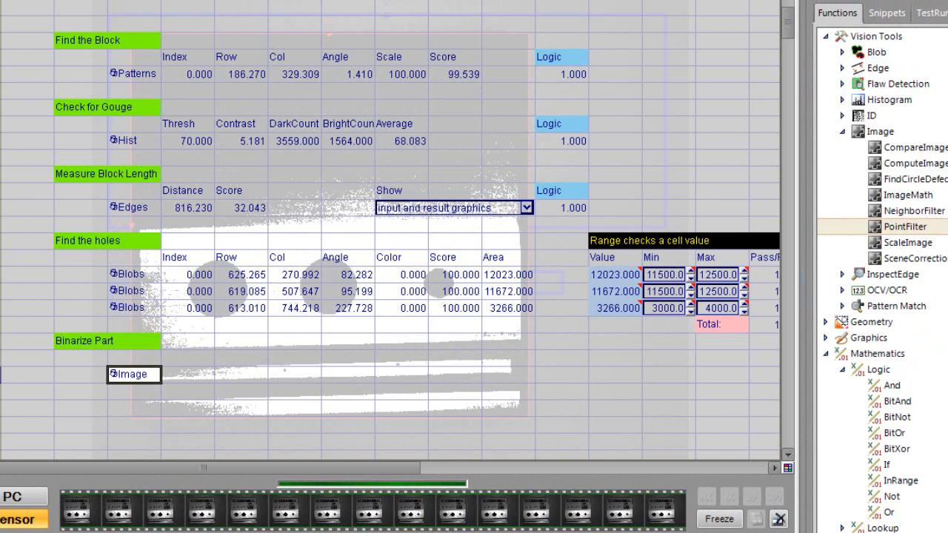
{"action": "key", "text": "ctrl+F8"}
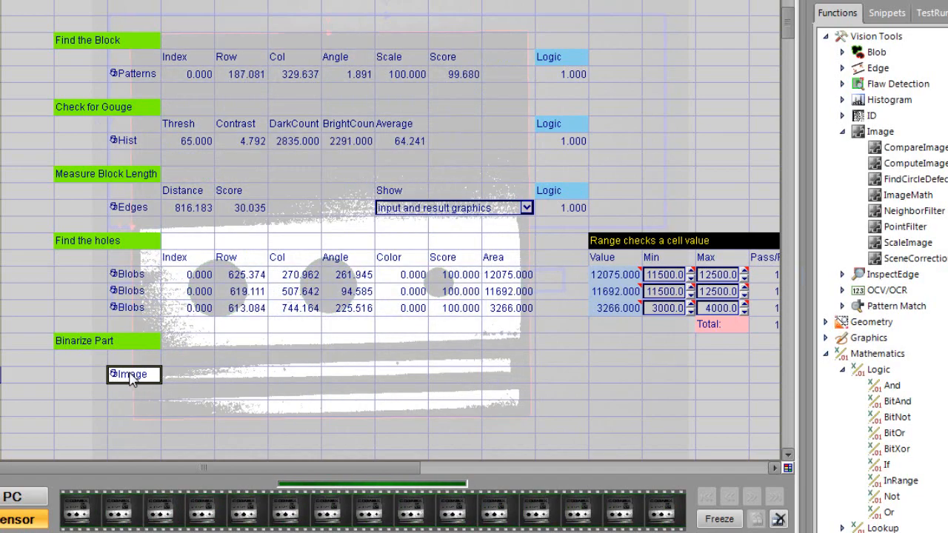
Set the Show option of the PointFilter in C30 to result graphics only and accept the change.
{"action": "double_click", "coordinate": [129, 373]}
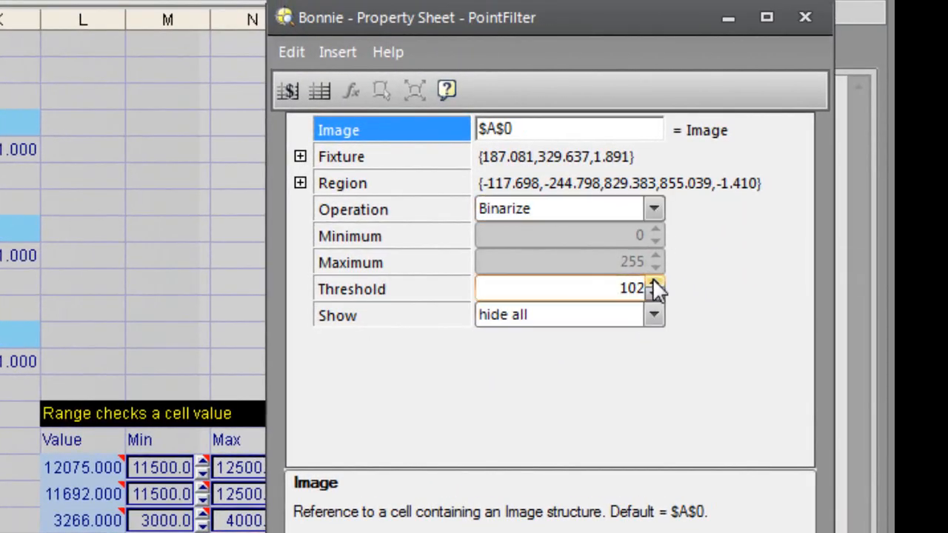
{"action": "left_click", "coordinate": [653, 315]}
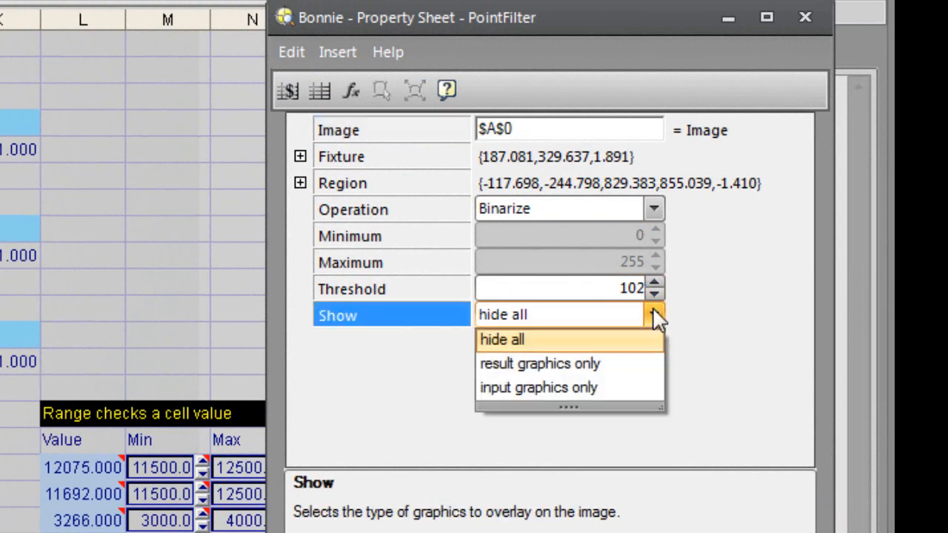
{"action": "left_click", "coordinate": [608, 364]}
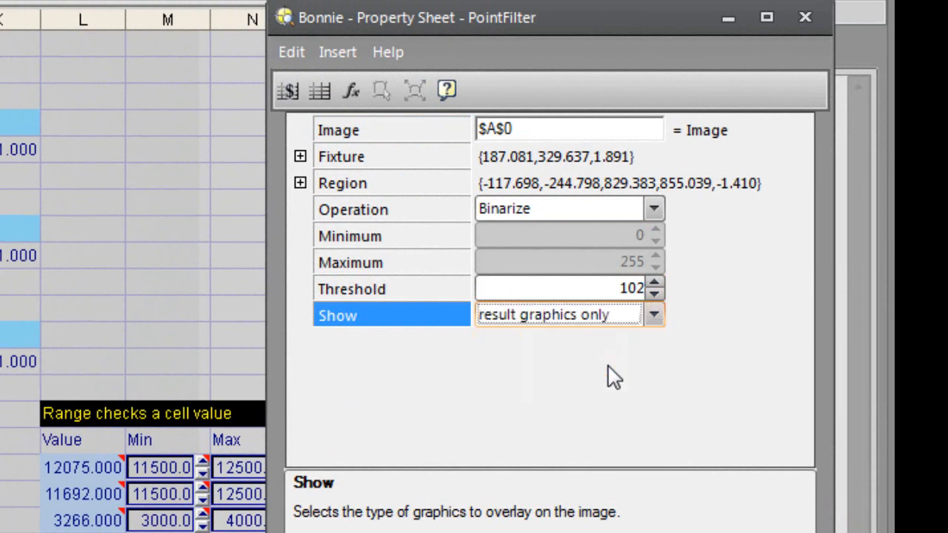
{"action": "left_click", "coordinate": [654, 315]}
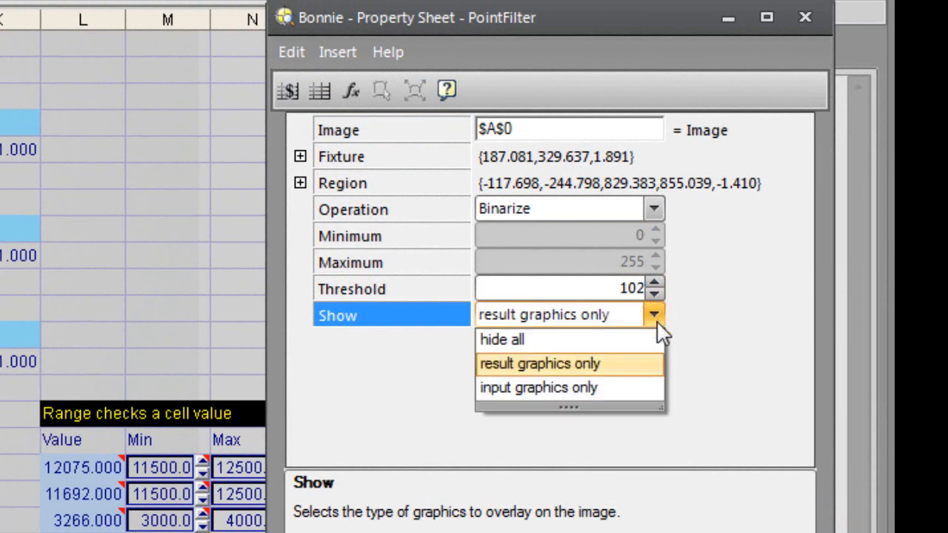
{"action": "key", "text": "Escape"}
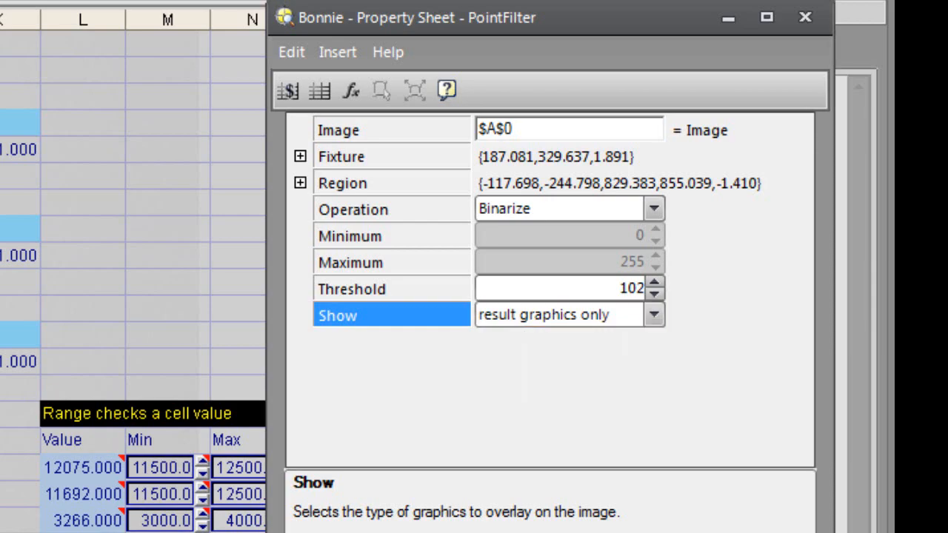
{"action": "key", "text": "Return"}
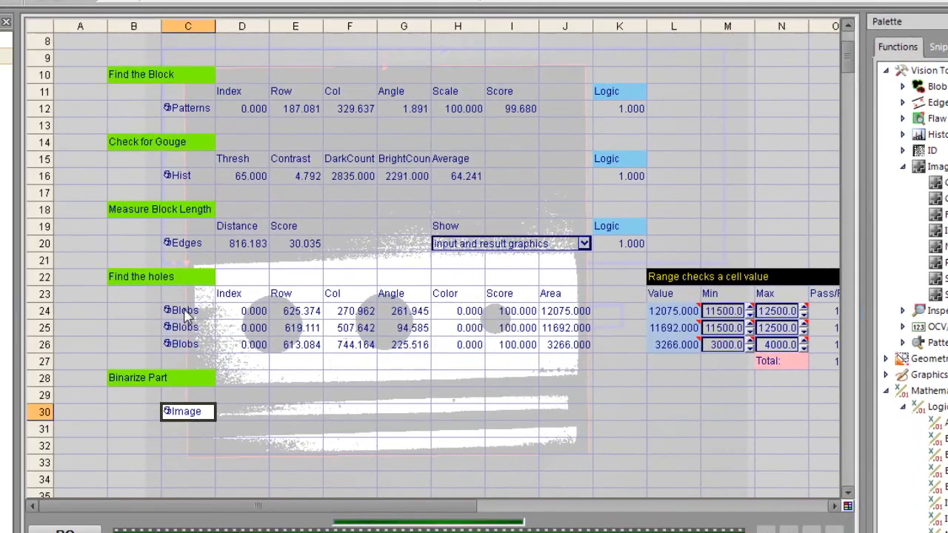
Reference the Image input of the first hole's ExtractBlobs in C24 to the binarized image in C30 and accept the change.
{"action": "double_click", "coordinate": [186, 314]}
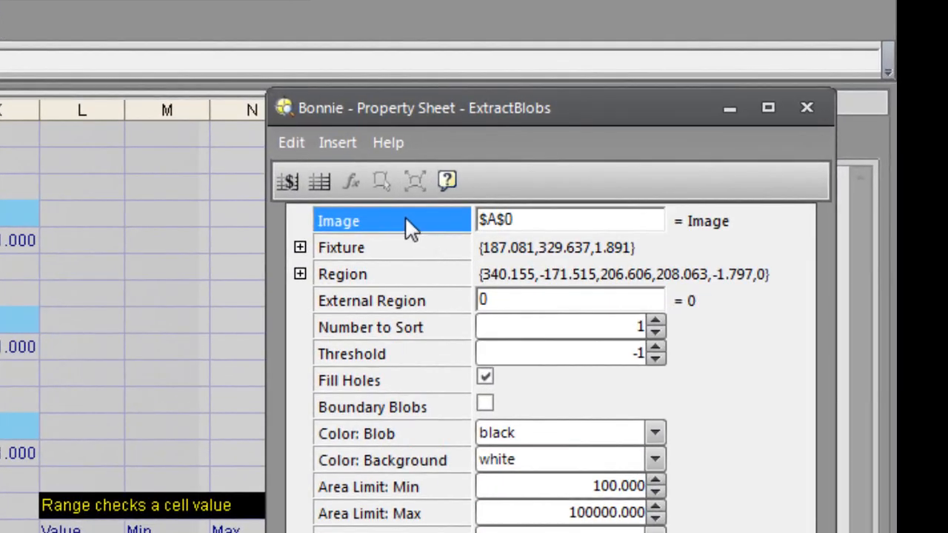
{"action": "double_click", "coordinate": [405, 216]}
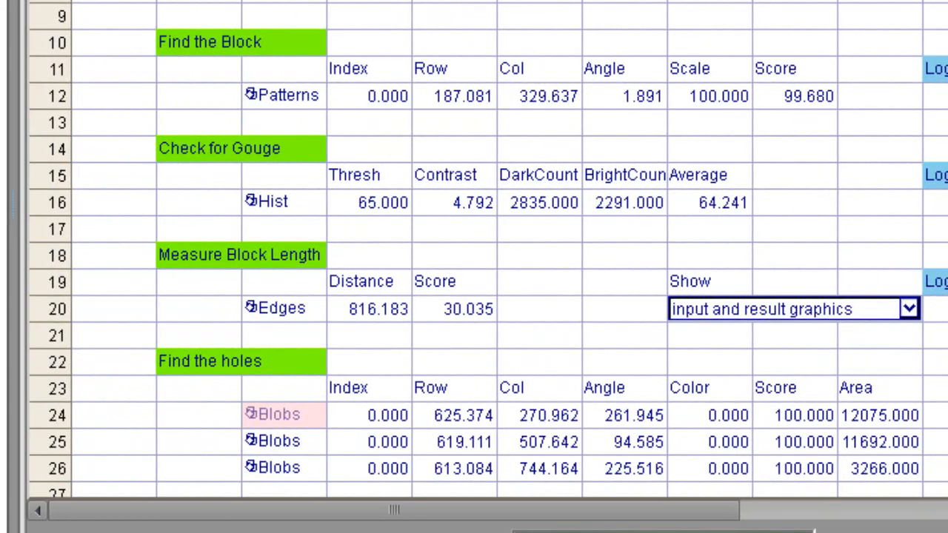
{"action": "scroll", "coordinate": [160, 119], "scroll_direction": "down", "scroll_amount": 5}
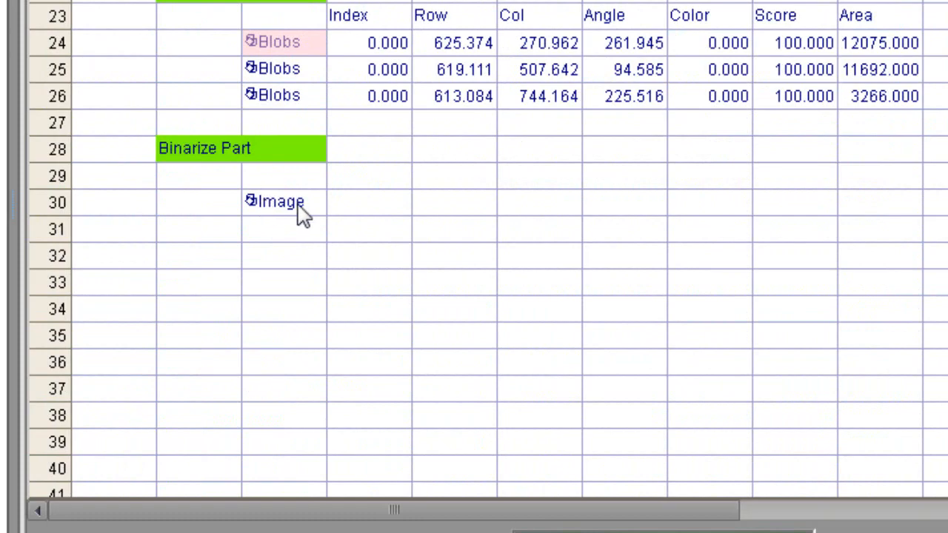
{"action": "left_click", "coordinate": [300, 210]}
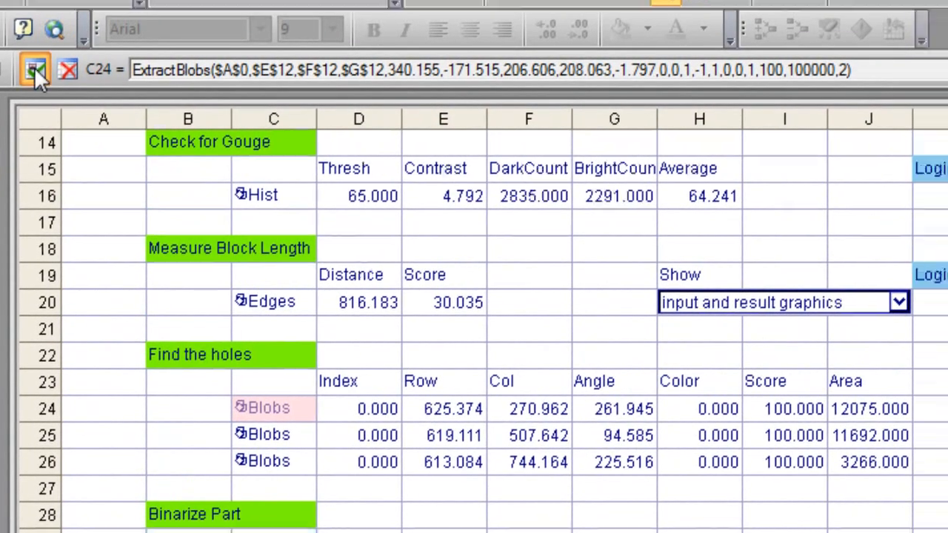
{"action": "left_click", "coordinate": [34, 67]}
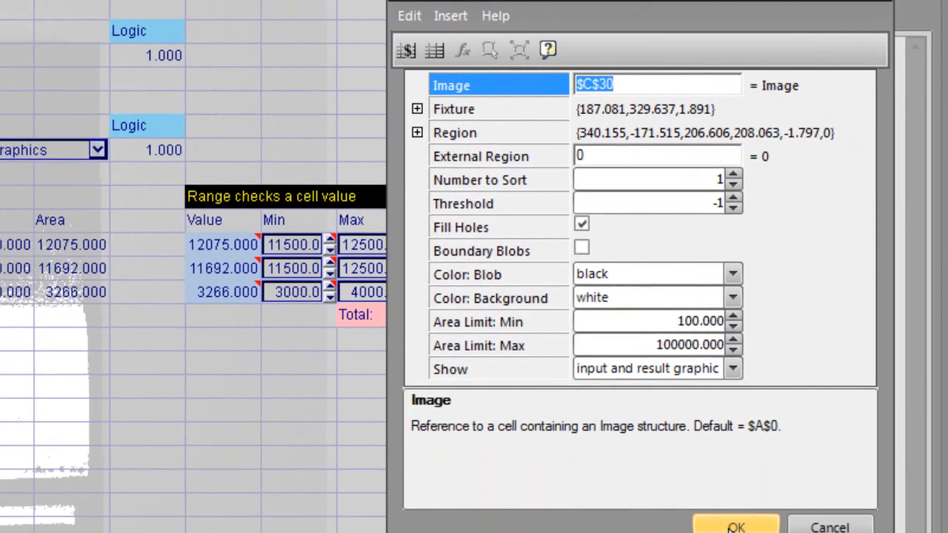
{"action": "left_click", "coordinate": [736, 516]}
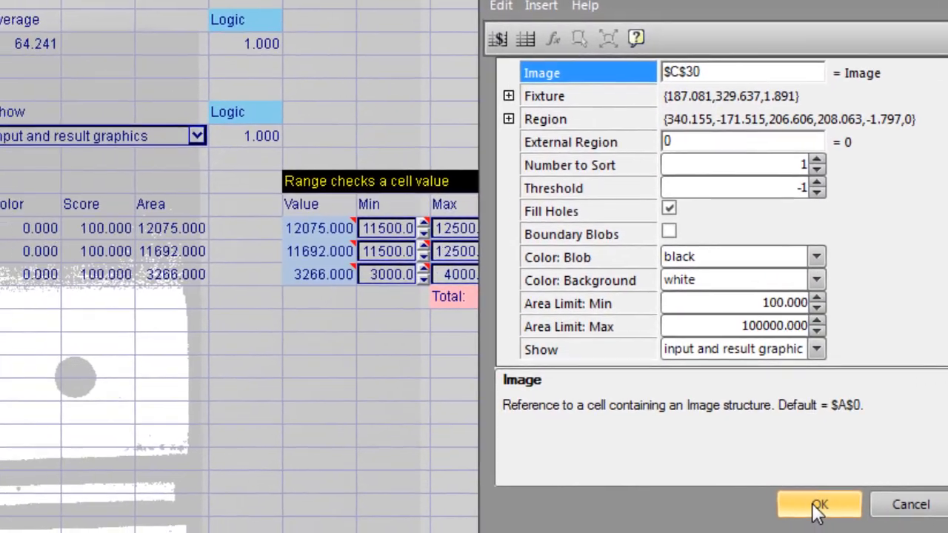
{"action": "left_click", "coordinate": [817, 505]}
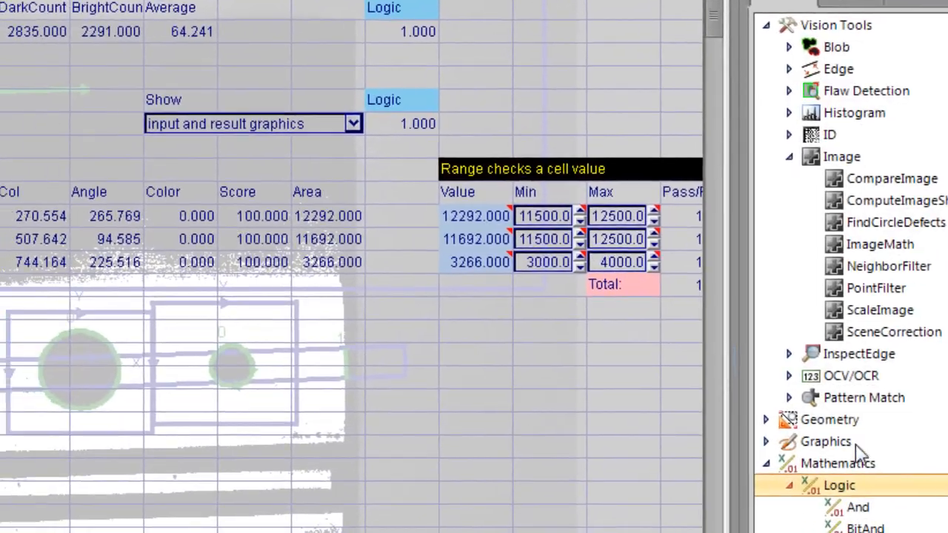